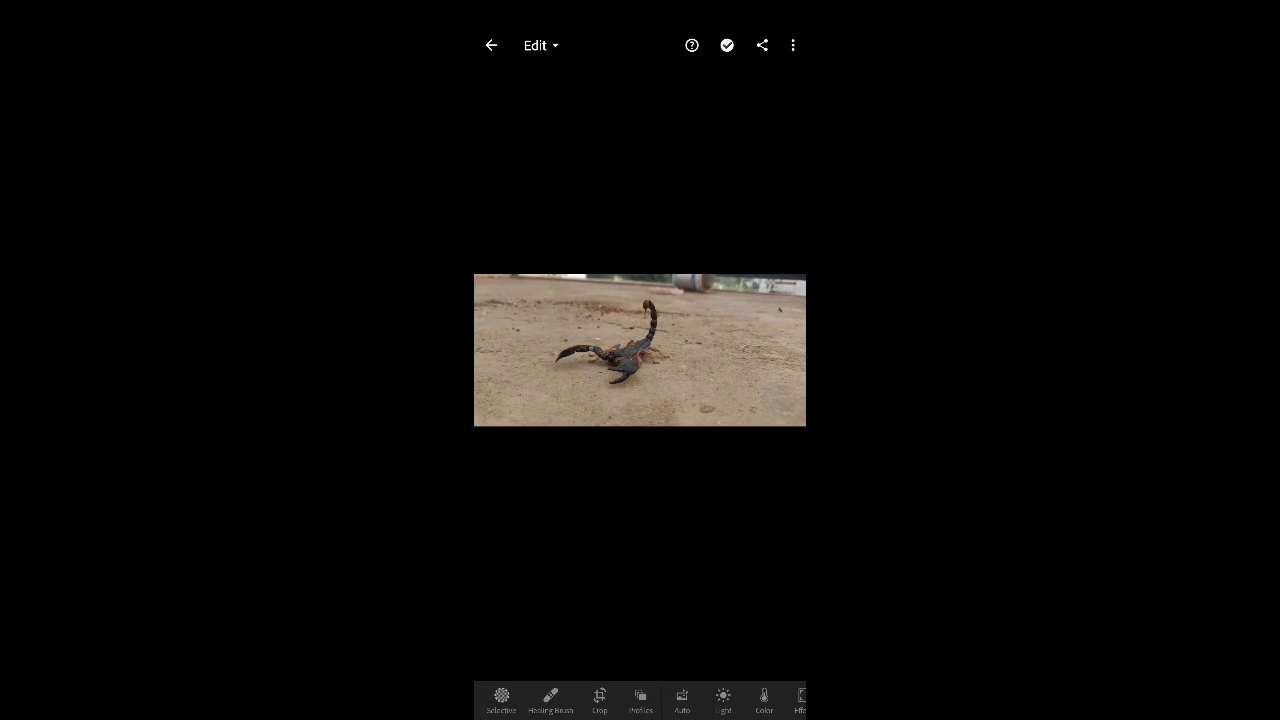
- Crop with a free aspect ratio, pulling the left, right and bottom edges in around the scorpion
click(599, 697)
click(556, 697)
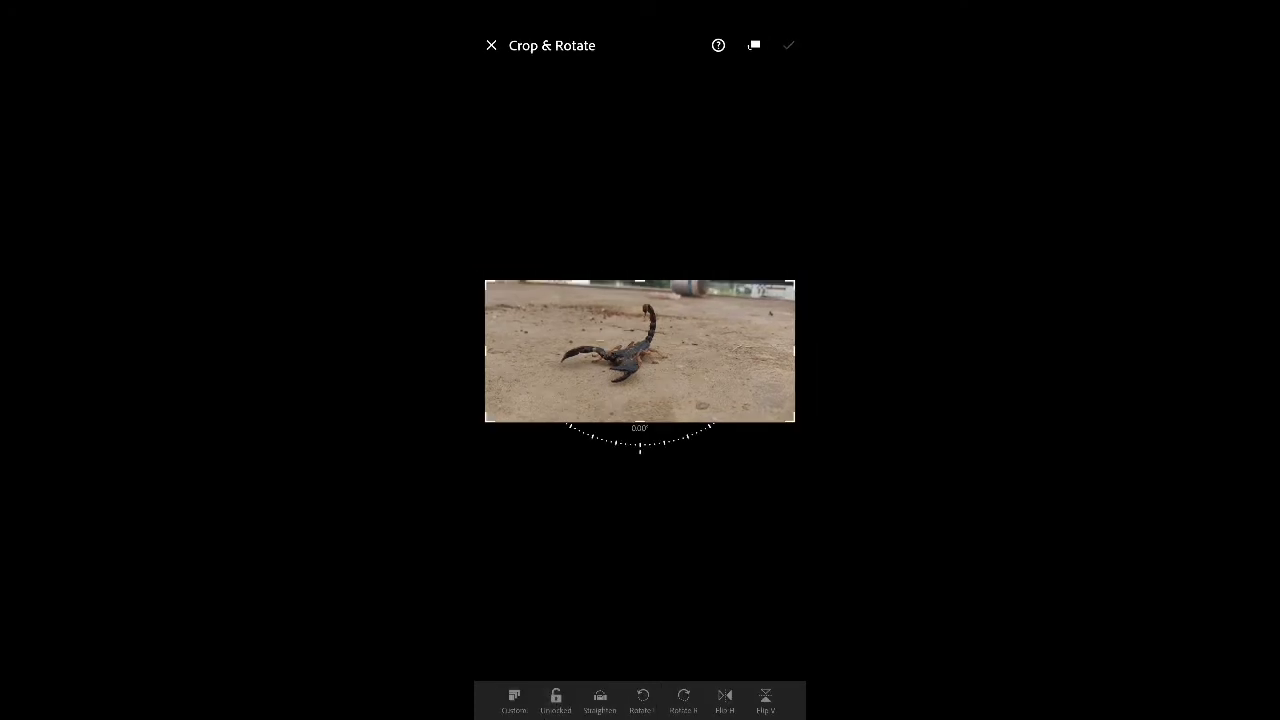
drag(790, 395, 733, 395)
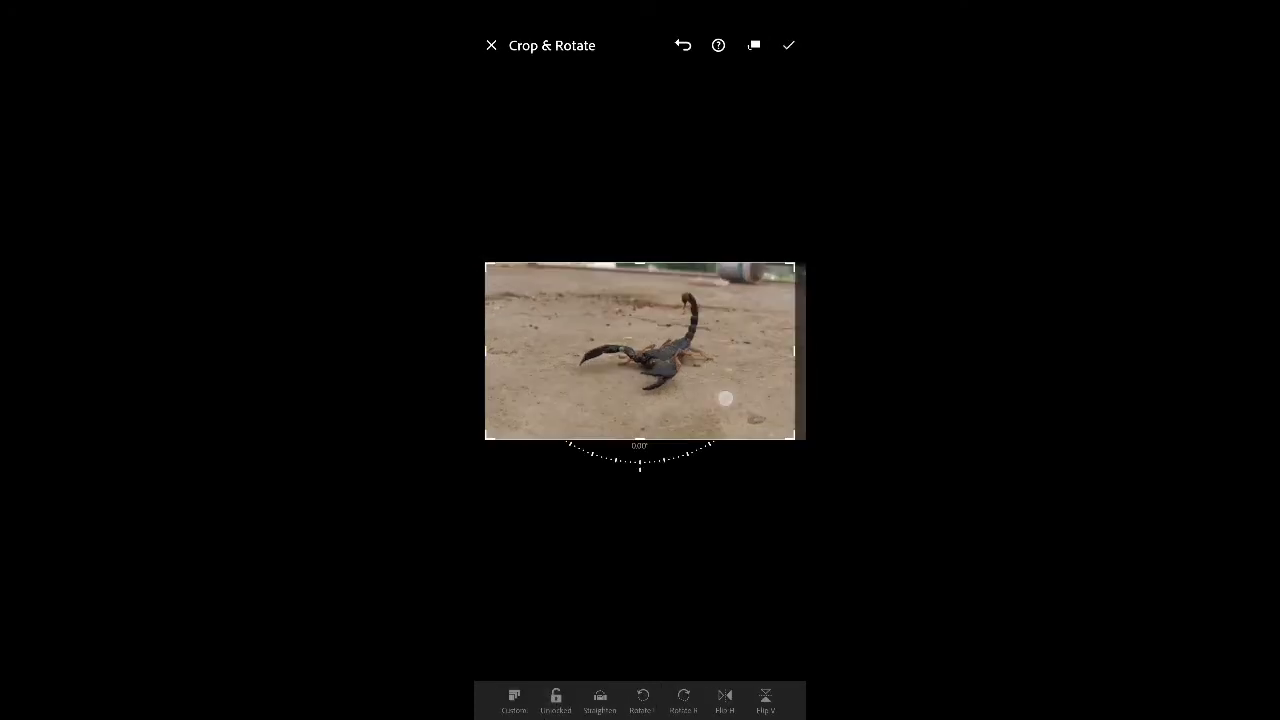
drag(490, 435, 531, 455)
drag(640, 458, 640, 430)
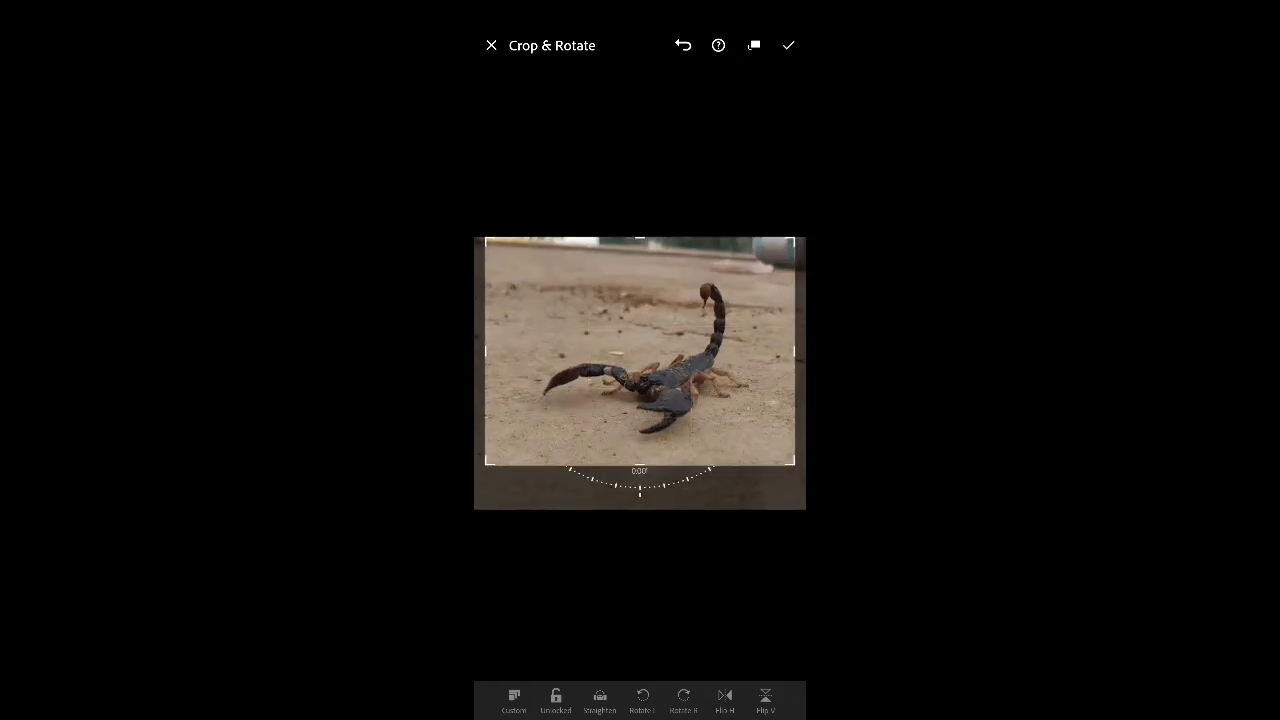
drag(491, 391, 510, 396)
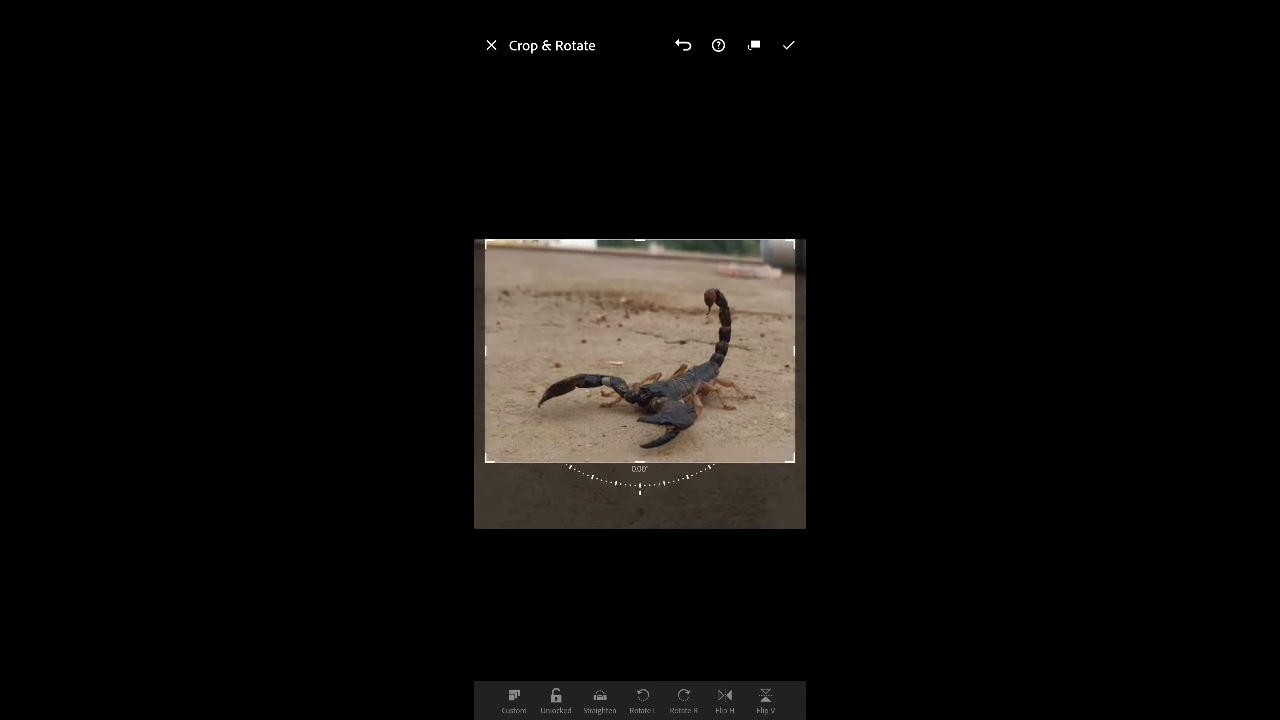
click(788, 45)
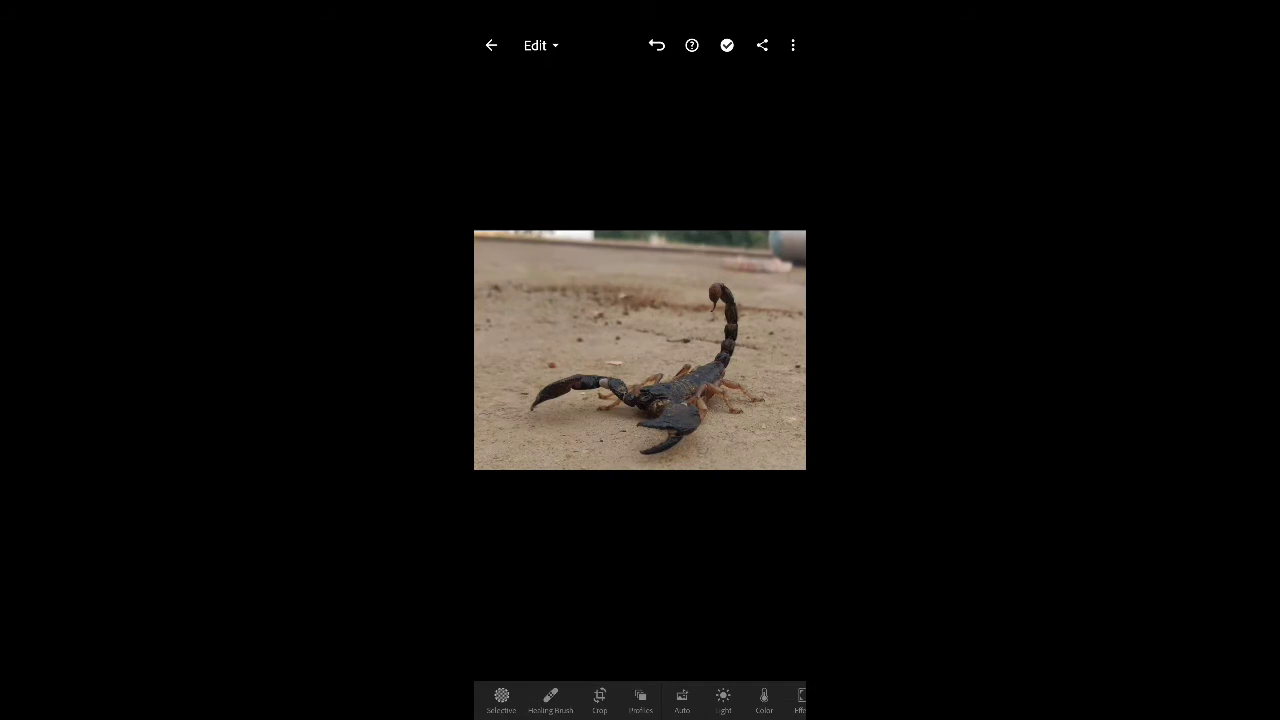
- Set Exposure -0.34EV, Highlights -53, Whites 50 and Blacks -53, then cool Temp to -32
click(640, 700)
click(491, 45)
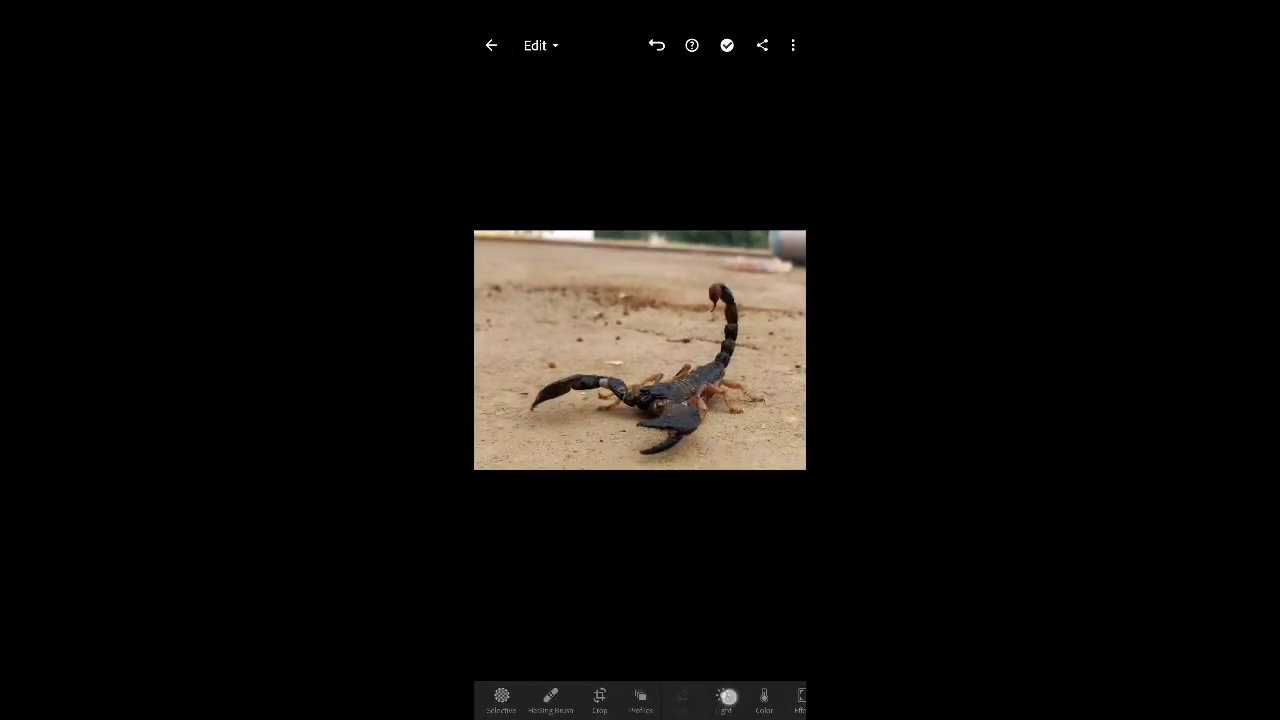
click(727, 696)
mouse_move(647, 587)
mouse_down()
mouse_move(629, 587)
mouse_move(641, 626)
mouse_move(589, 620)
mouse_move(636, 620)
mouse_up()
scroll(640, 620, down, 2)
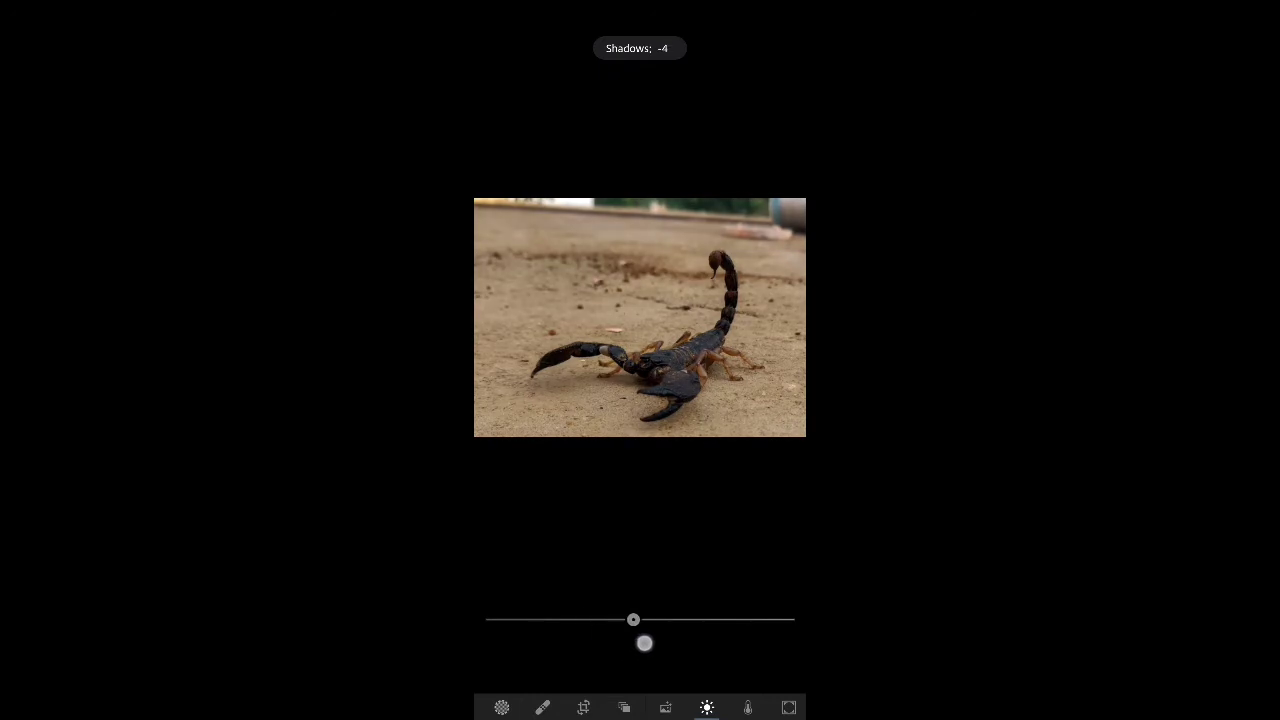
mouse_move(716, 657)
mouse_down()
mouse_move(740, 657)
mouse_move(716, 657)
mouse_up()
drag(640, 640, 640, 602)
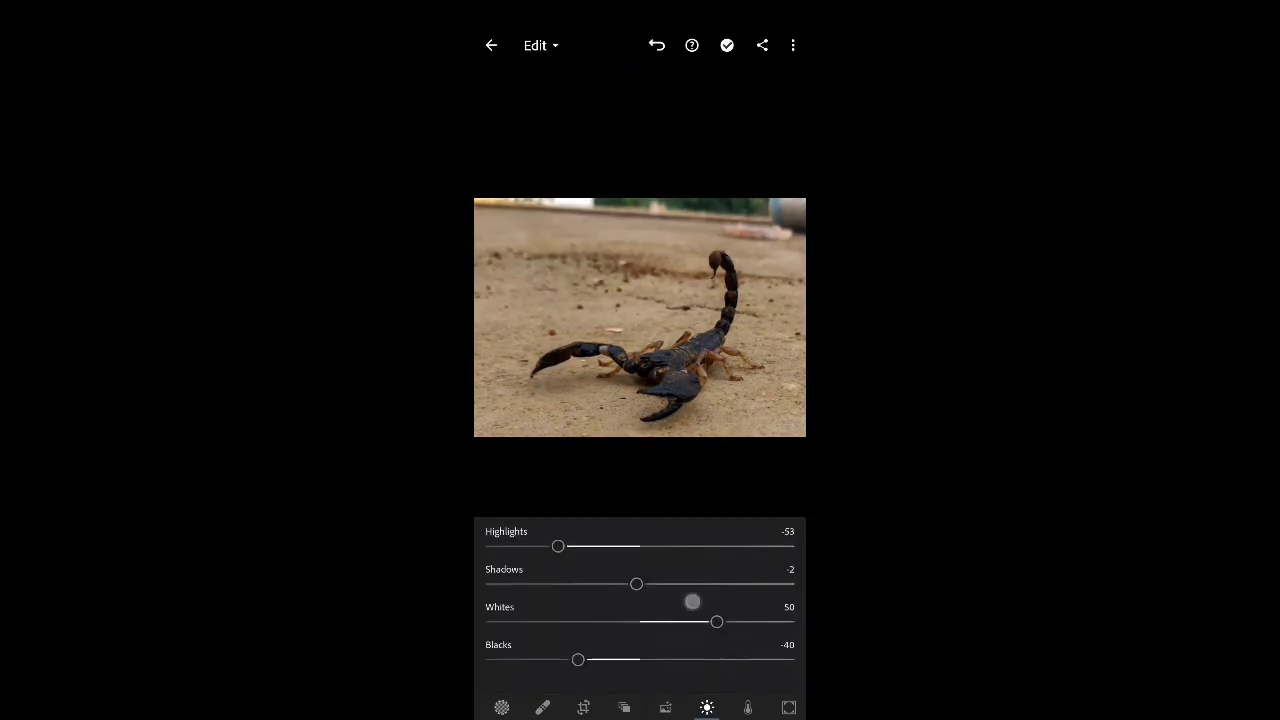
drag(586, 663, 558, 662)
click(748, 708)
drag(640, 616, 607, 626)
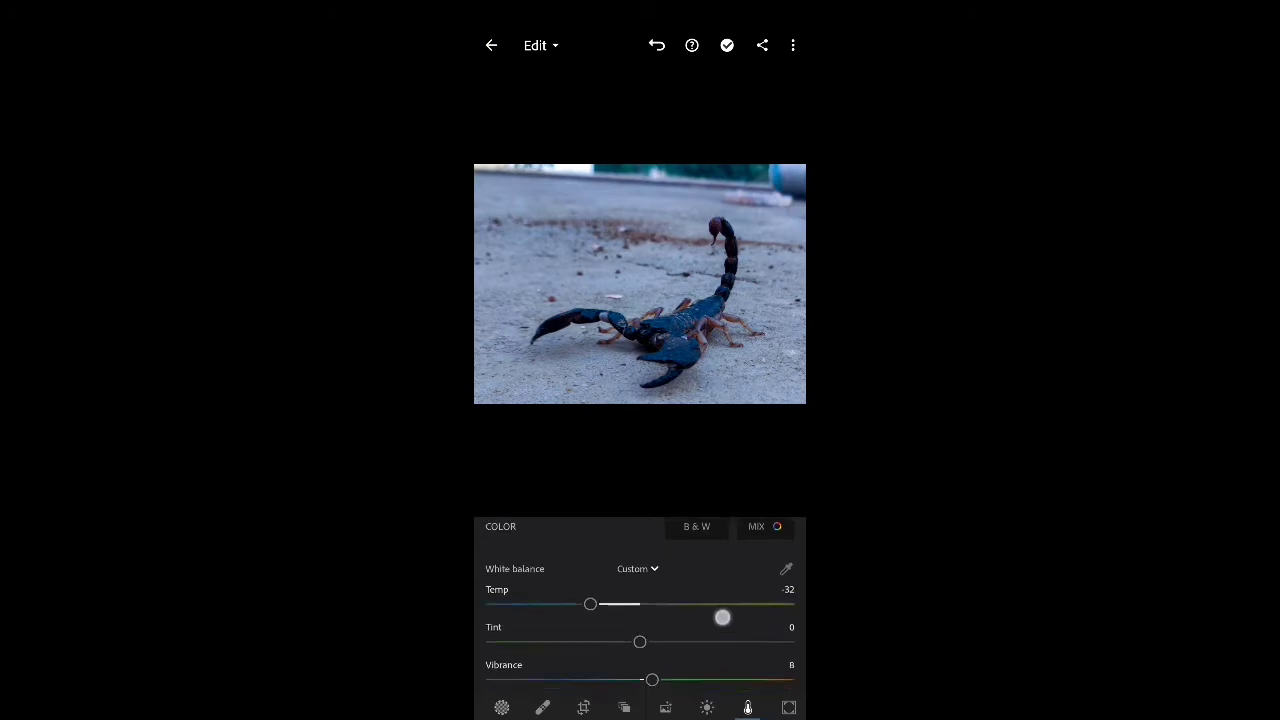
drag(722, 618, 722, 577)
mouse_move(640, 601)
mouse_down()
mouse_move(604, 614)
mouse_move(500, 605)
mouse_up()
- Reset Tint to 0 and set Vibrance 9, Temperature -9 and Saturation 11
double_click(596, 600)
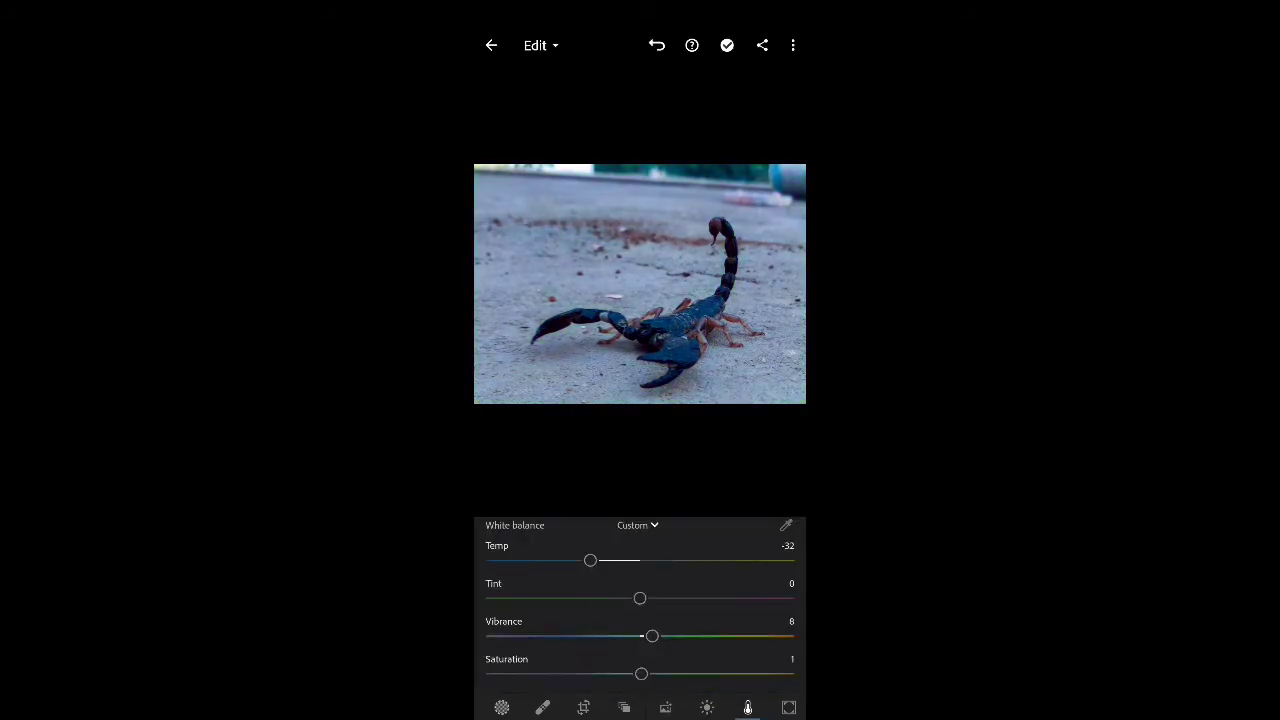
mouse_move(652, 636)
mouse_down()
mouse_move(498, 641)
mouse_move(660, 639)
mouse_up()
drag(590, 561, 620, 560)
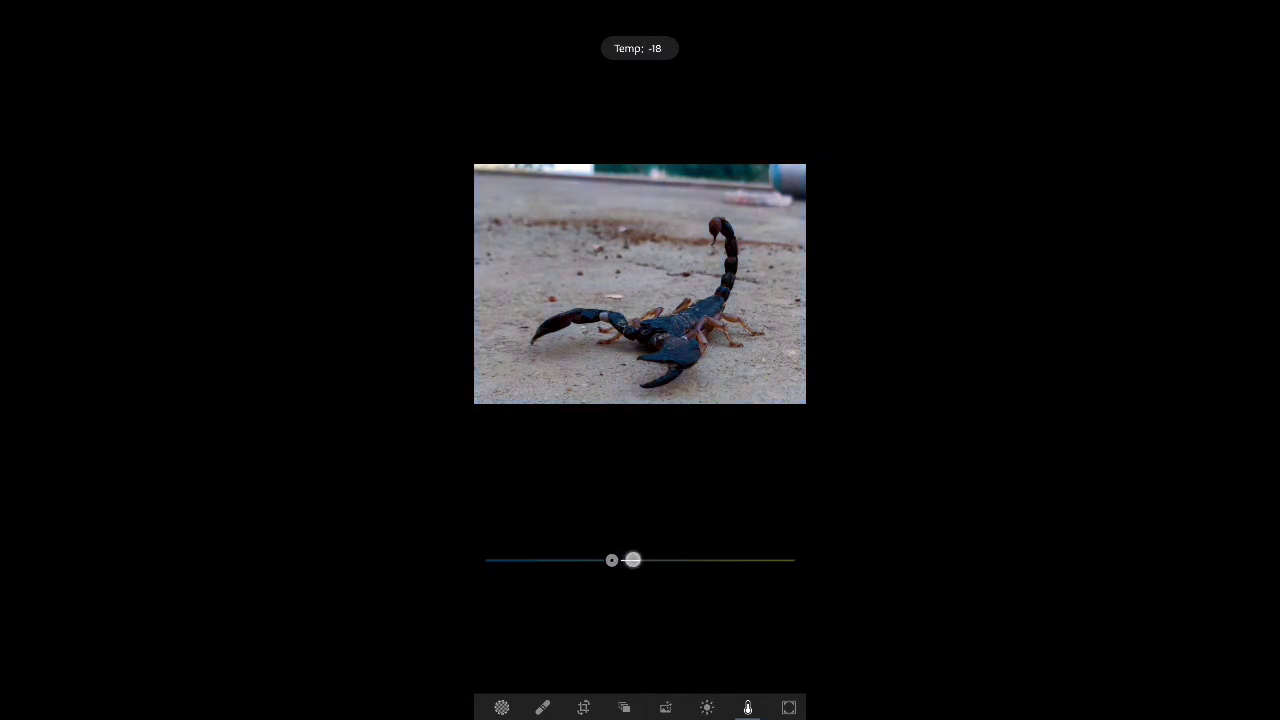
drag(637, 561, 632, 546)
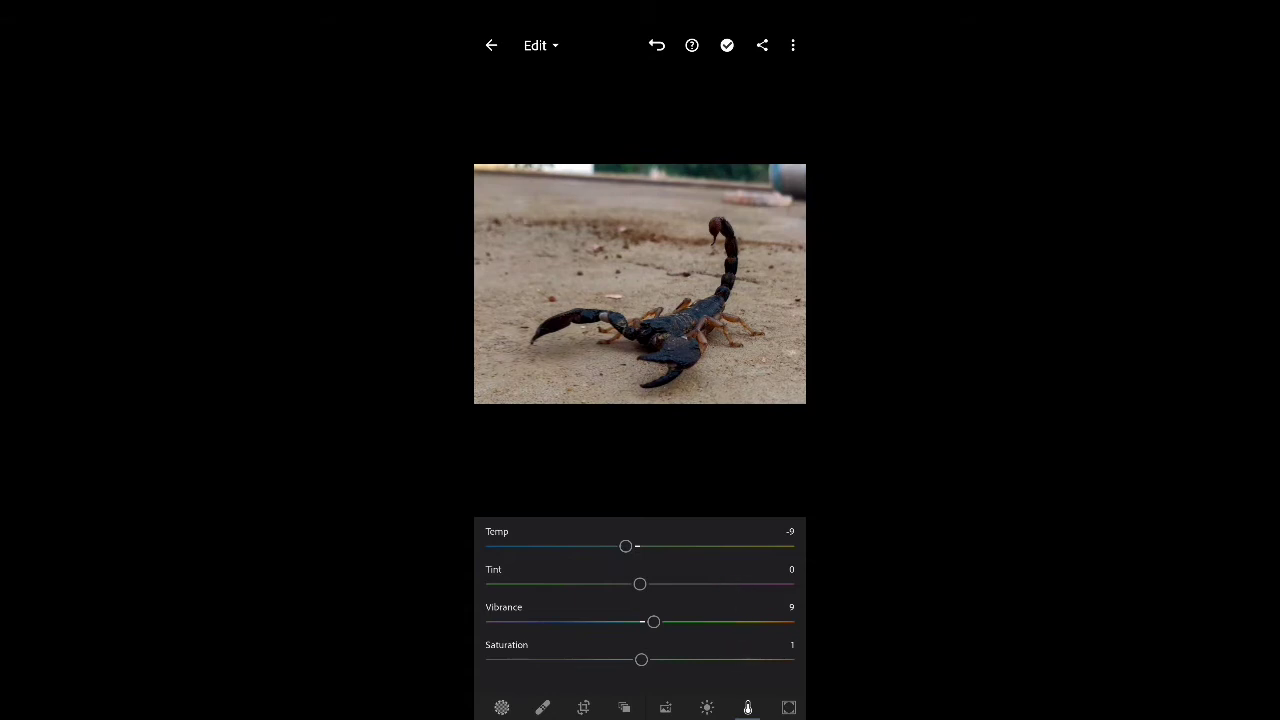
drag(641, 660, 662, 659)
- In Effects, set Texture 50, Clarity 25, and Vignette -12 with midpoint 78
click(791, 708)
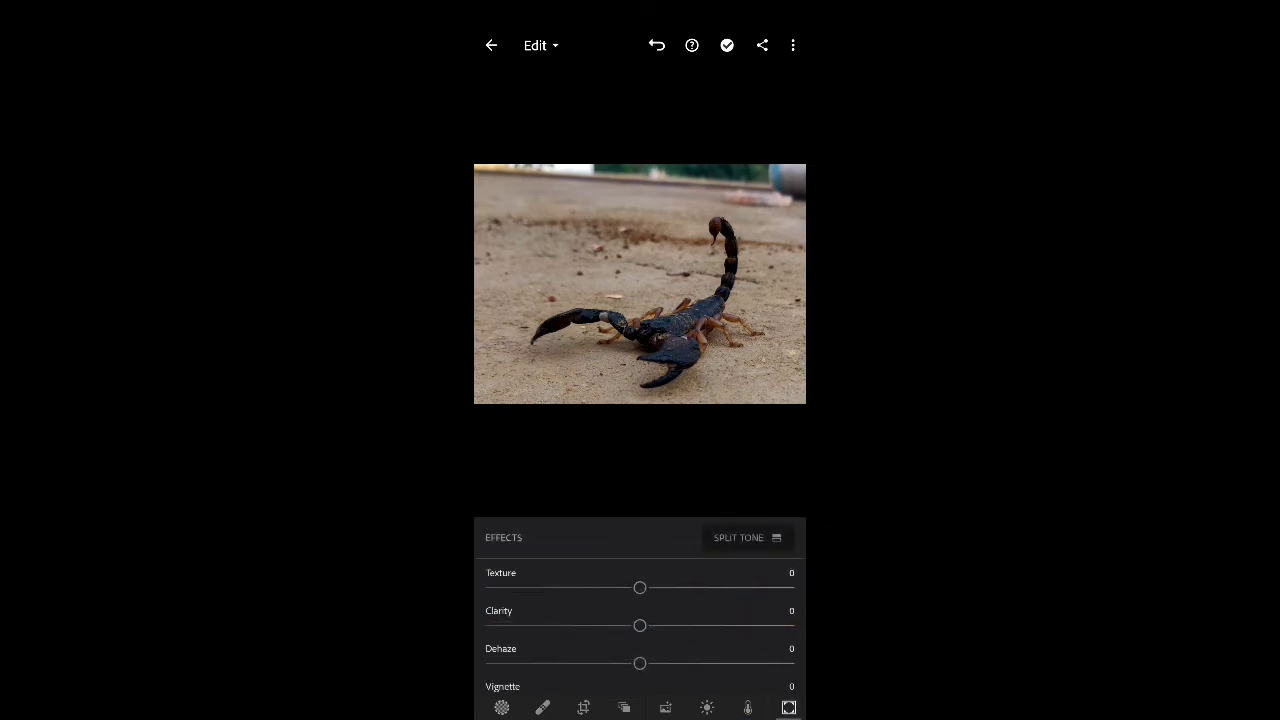
mouse_move(640, 584)
mouse_down()
mouse_move(505, 585)
mouse_move(778, 587)
mouse_up()
drag(640, 626, 712, 626)
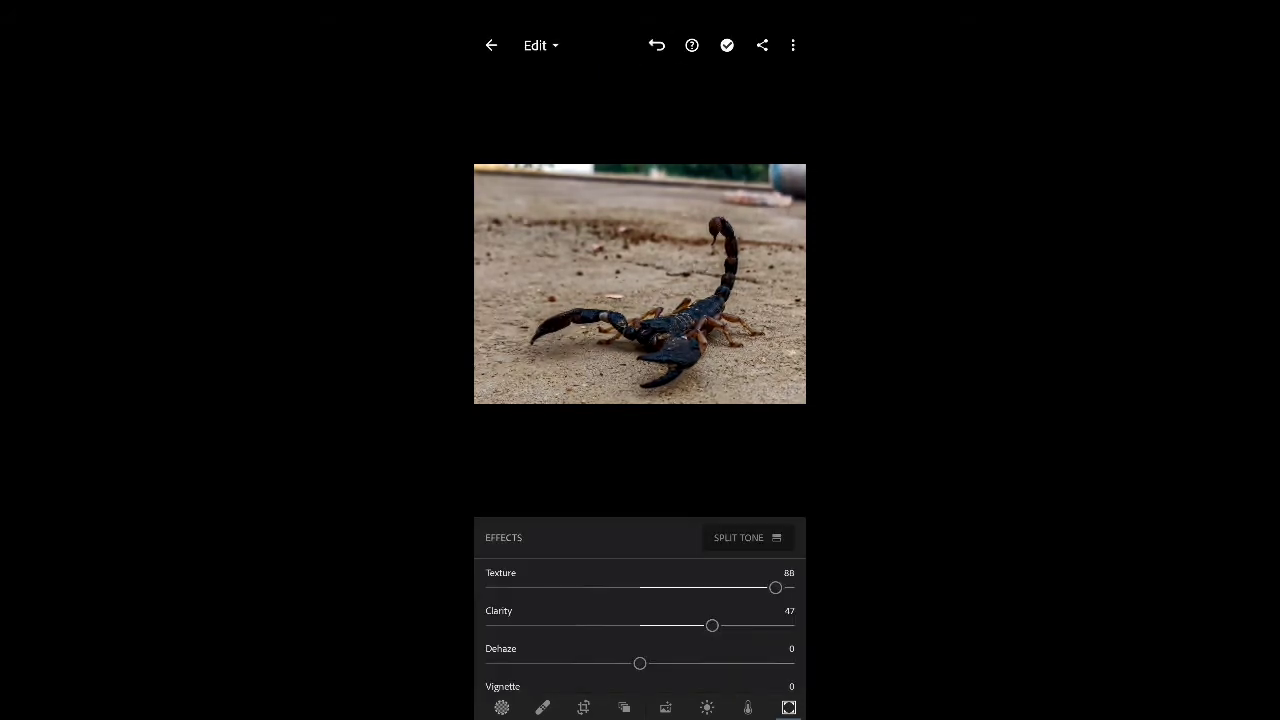
drag(775, 587, 714, 593)
scroll(640, 620, down, 1)
mouse_move(639, 599)
mouse_down()
mouse_move(668, 600)
mouse_move(641, 600)
mouse_move(621, 637)
mouse_move(643, 627)
mouse_up()
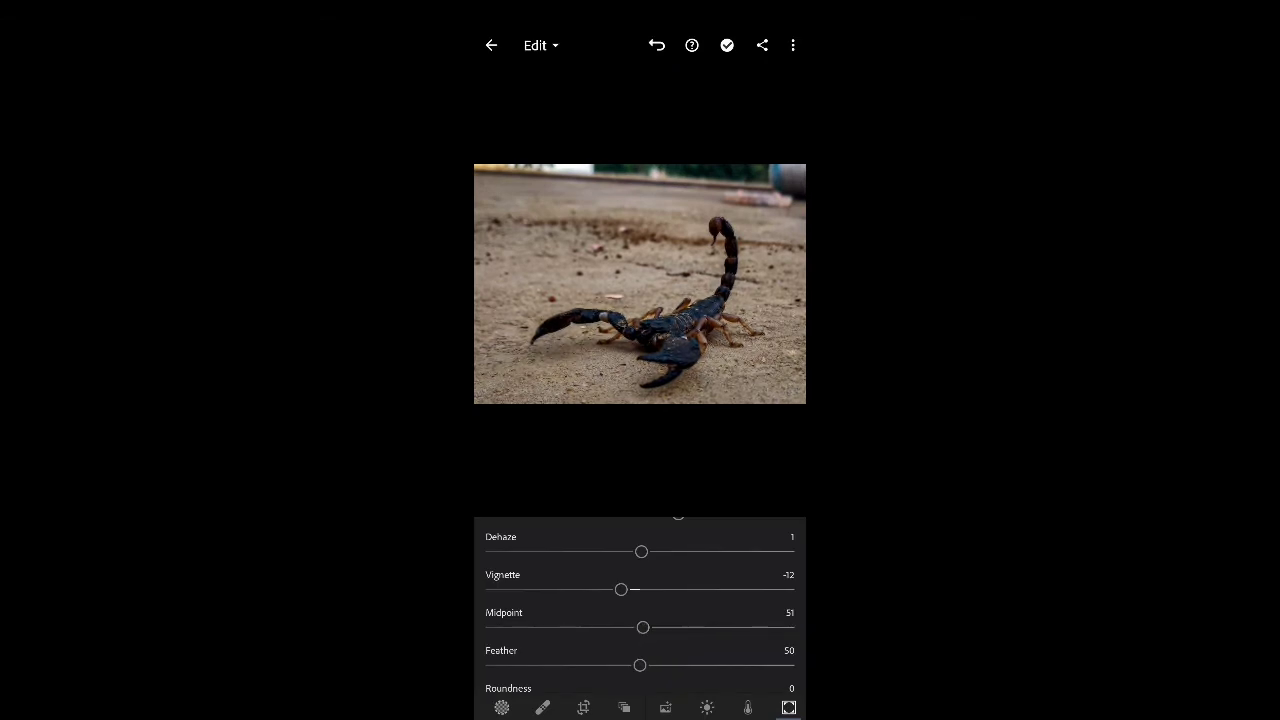
drag(643, 627, 790, 627)
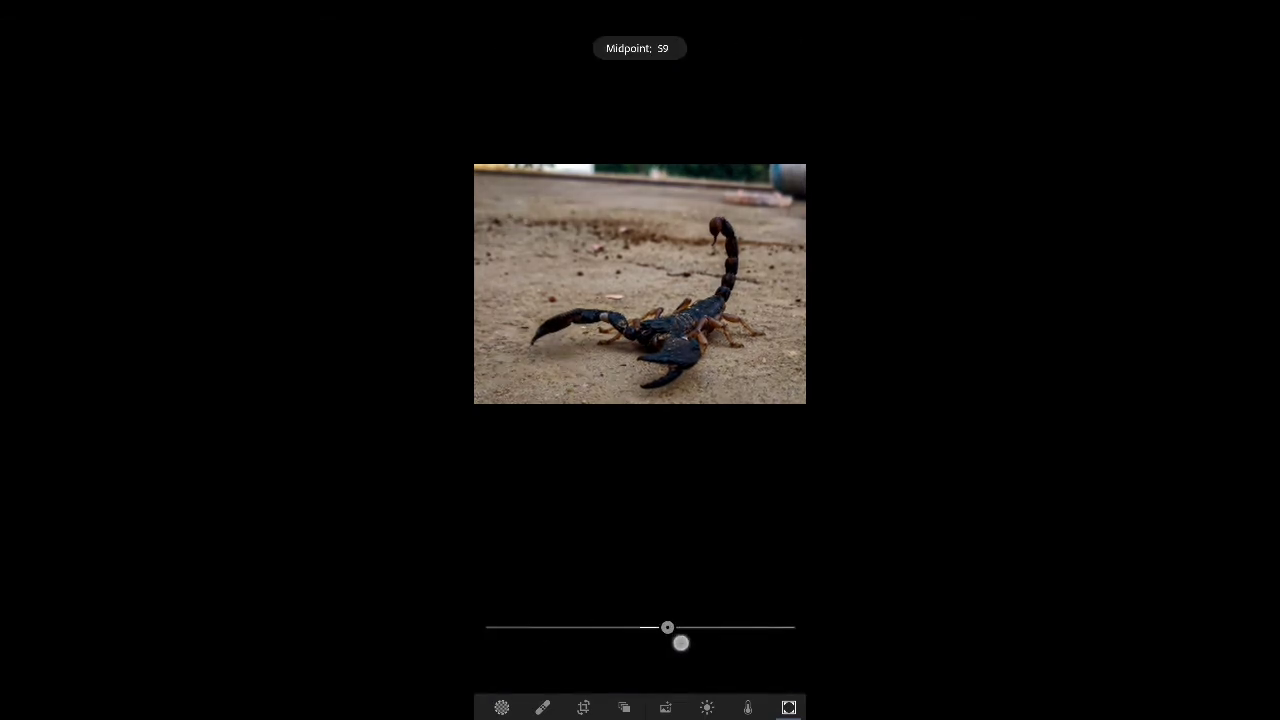
scroll(640, 620, down, 2)
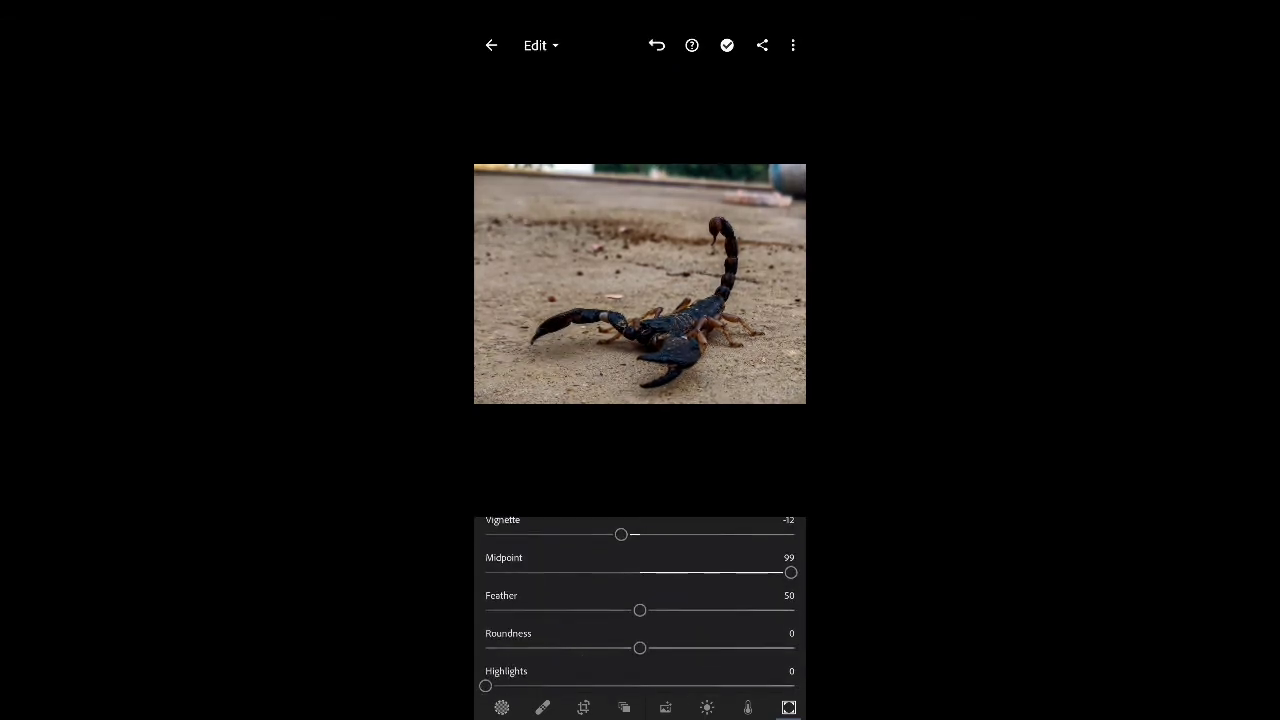
drag(760, 573, 726, 573)
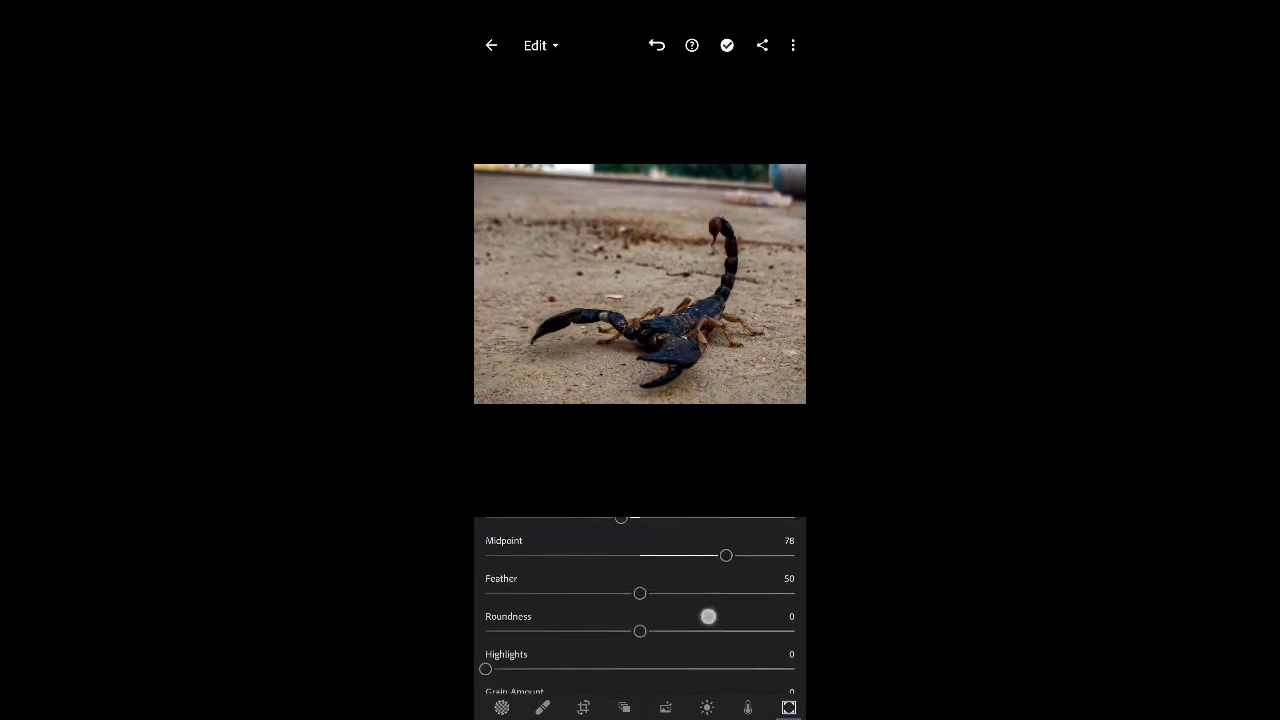
scroll(640, 620, down, 1)
drag(640, 585, 560, 585)
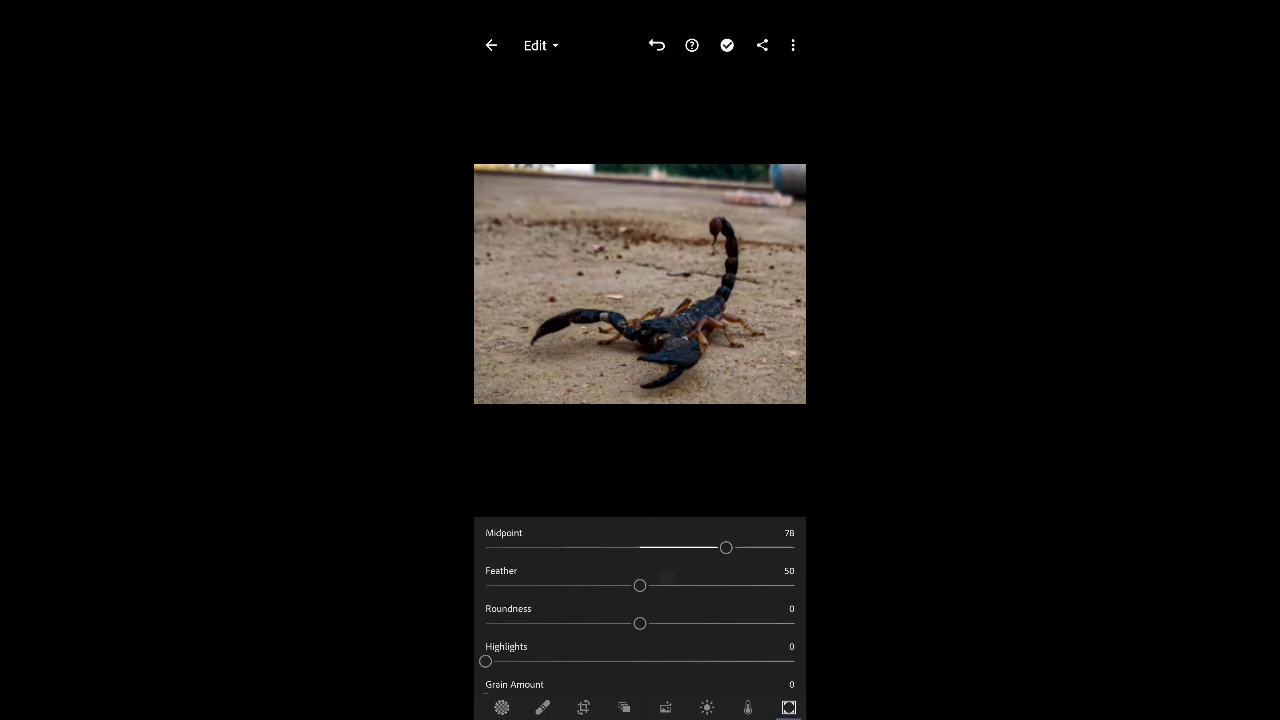
scroll(640, 600, down, 2)
drag(760, 708, 650, 708)
- Set sharpening 29 with radius 1.30, noise reduction 37 and colour noise reduction 36
click(679, 708)
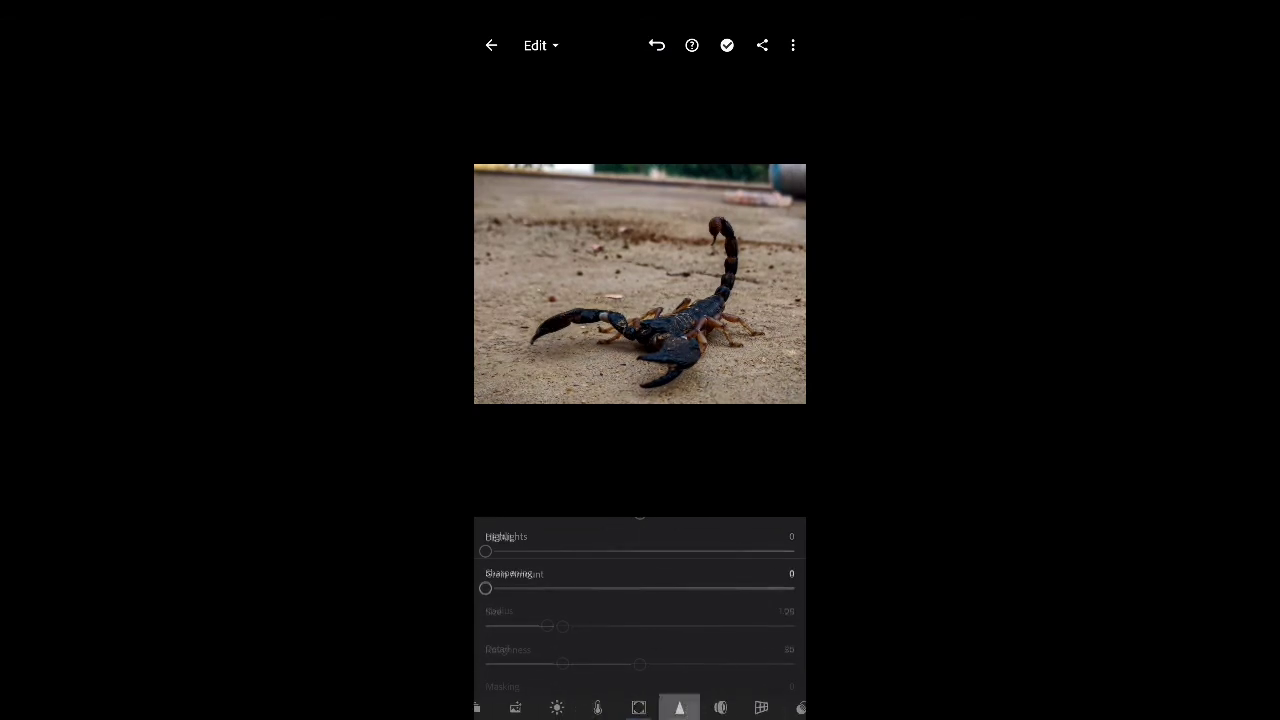
drag(487, 588, 545, 588)
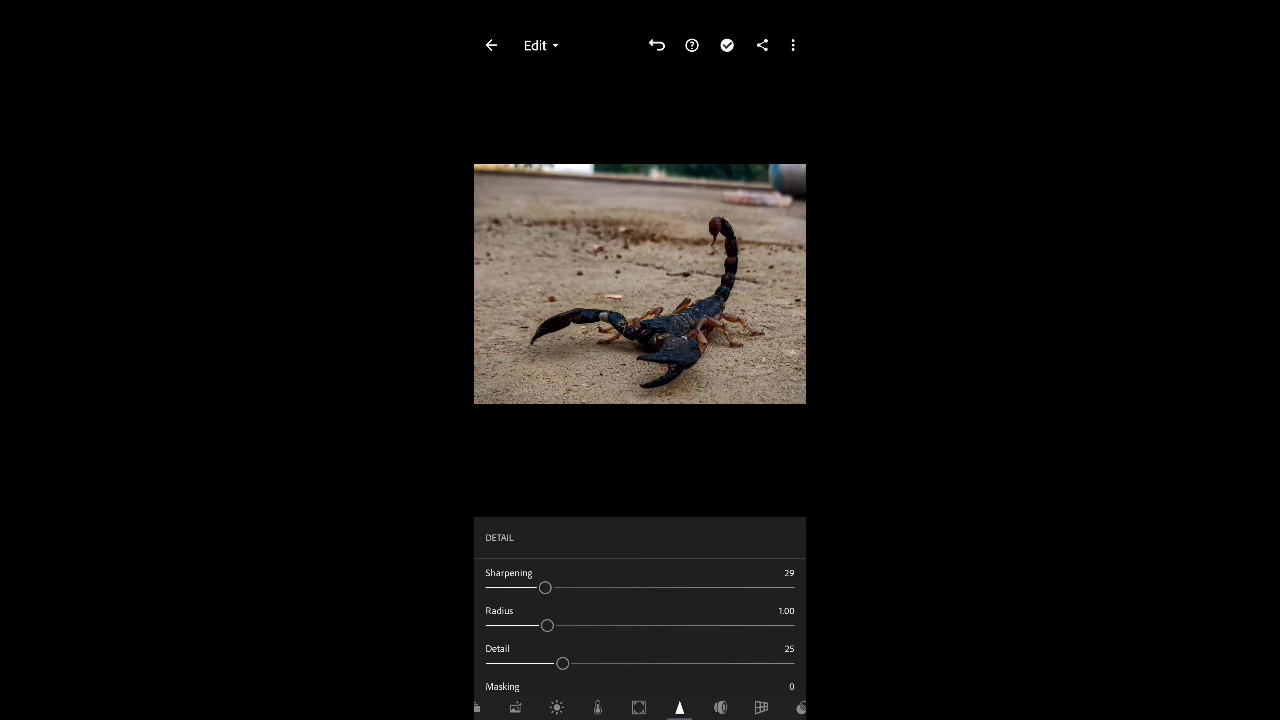
mouse_move(547, 626)
mouse_down()
mouse_move(584, 626)
mouse_move(646, 663)
mouse_up()
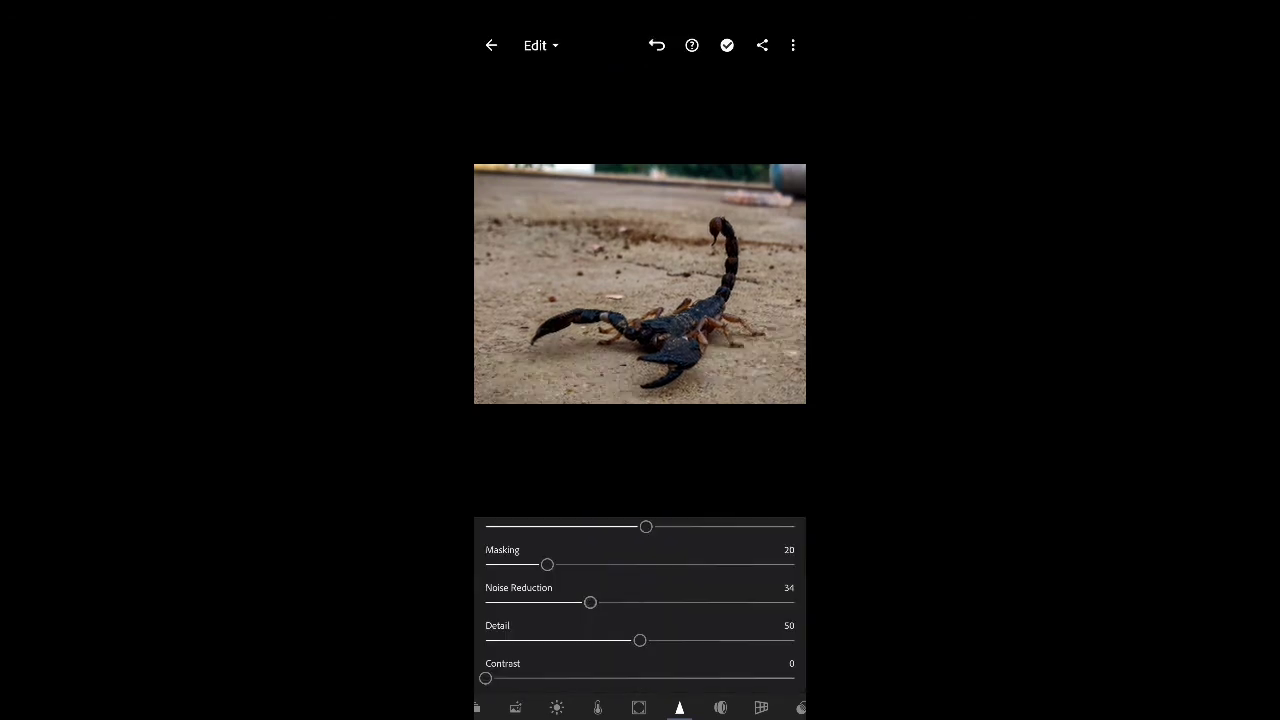
drag(590, 602, 600, 602)
drag(654, 641, 695, 641)
scroll(640, 600, down, 1)
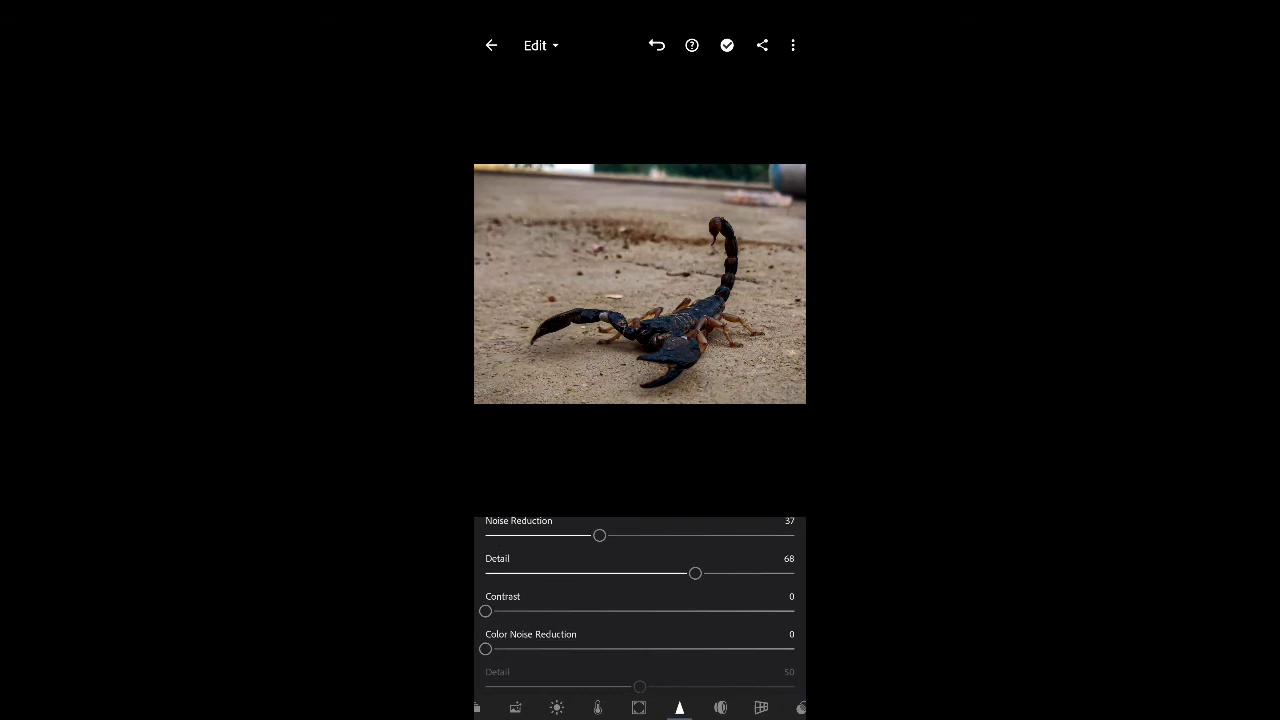
drag(486, 598, 541, 598)
drag(486, 636, 713, 622)
drag(640, 660, 676, 660)
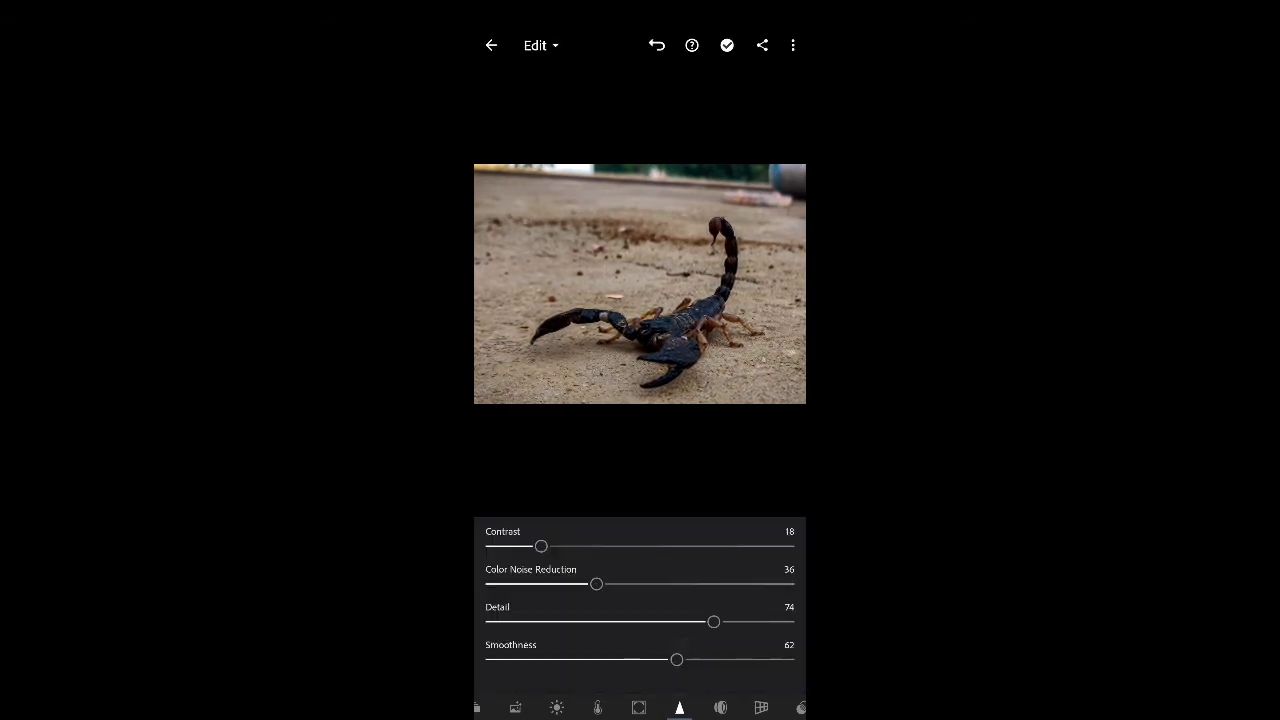
- Inspect the scorpion up close, then enable Remove Chromatic Aberration in Optics
double_click(640, 300)
drag(694, 460, 620, 460)
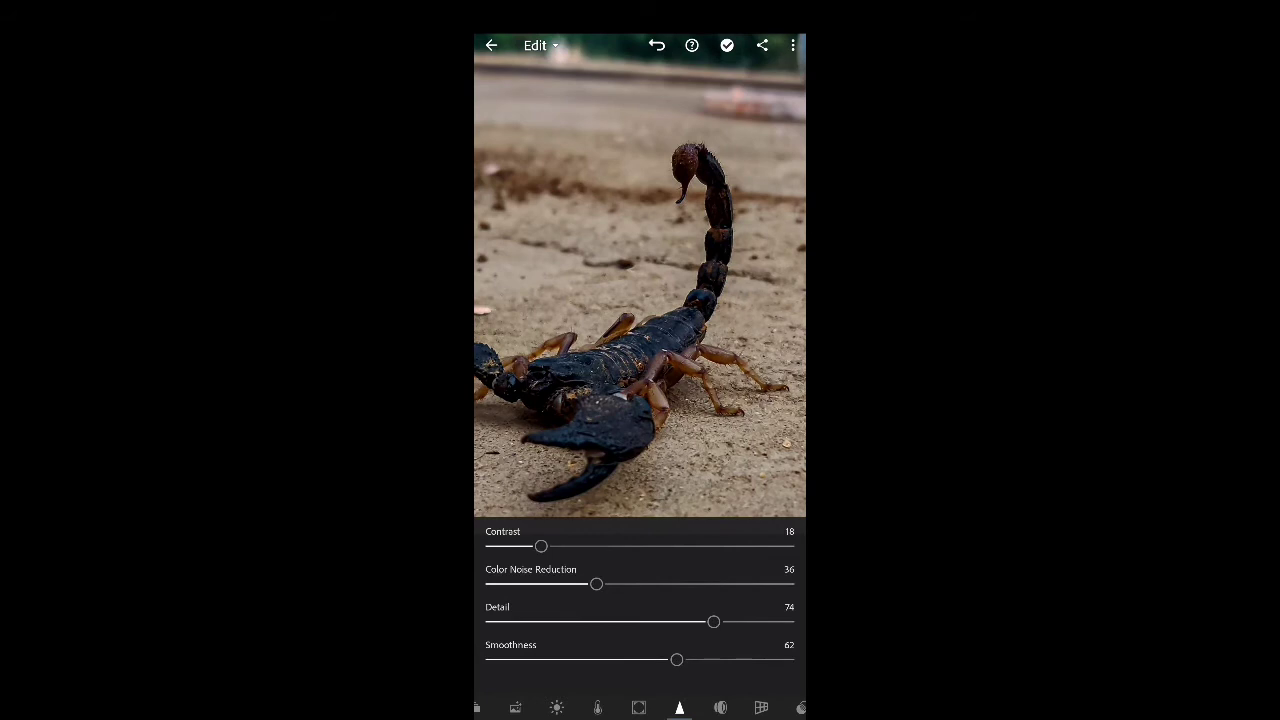
double_click(640, 300)
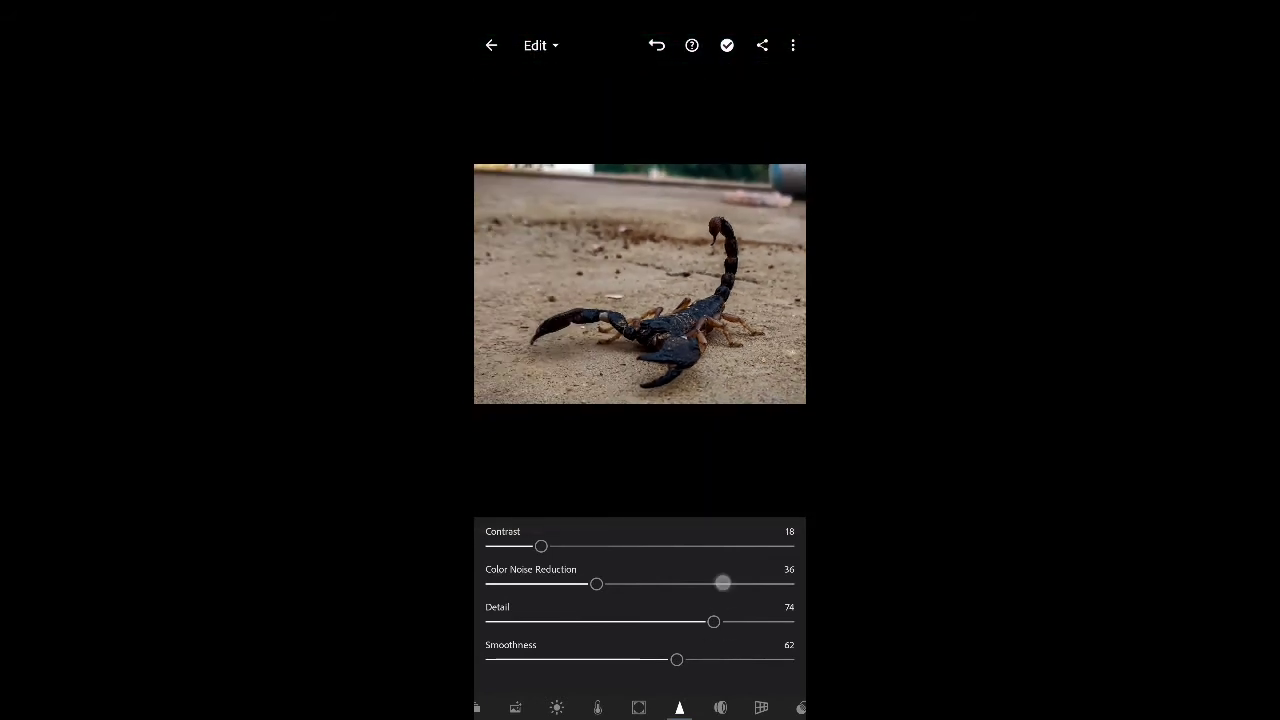
click(720, 708)
click(781, 576)
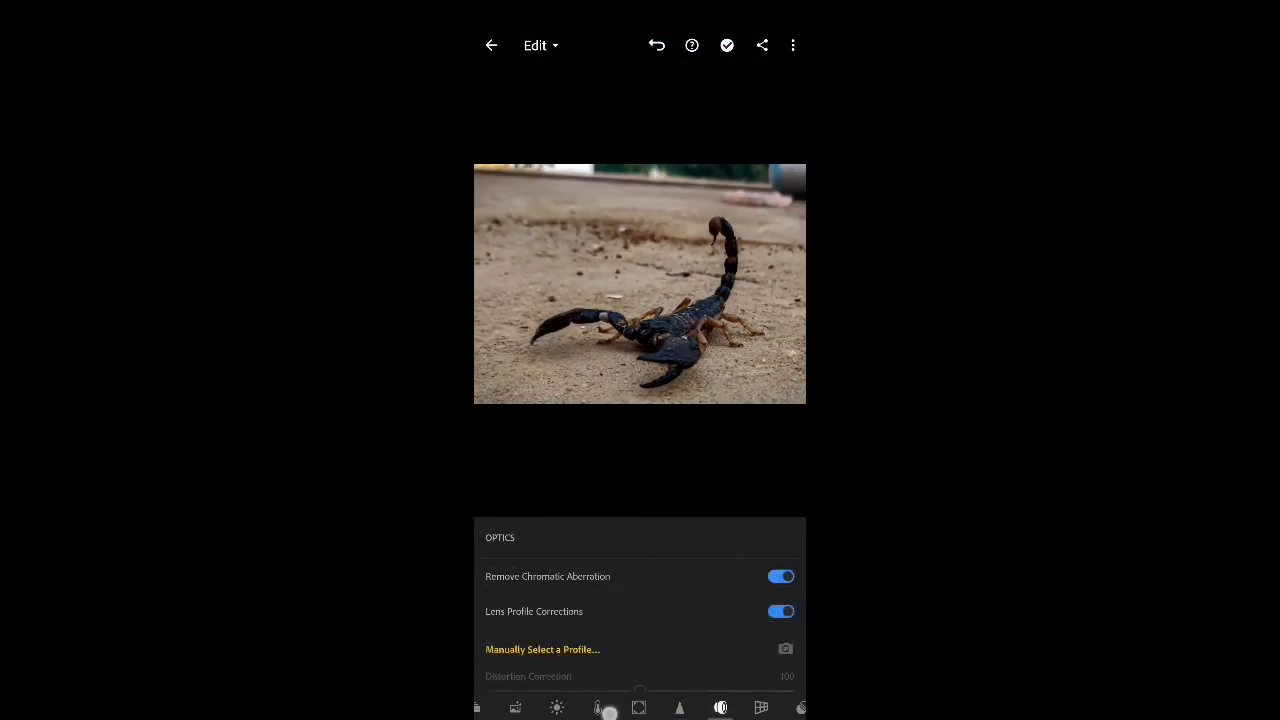
click(557, 708)
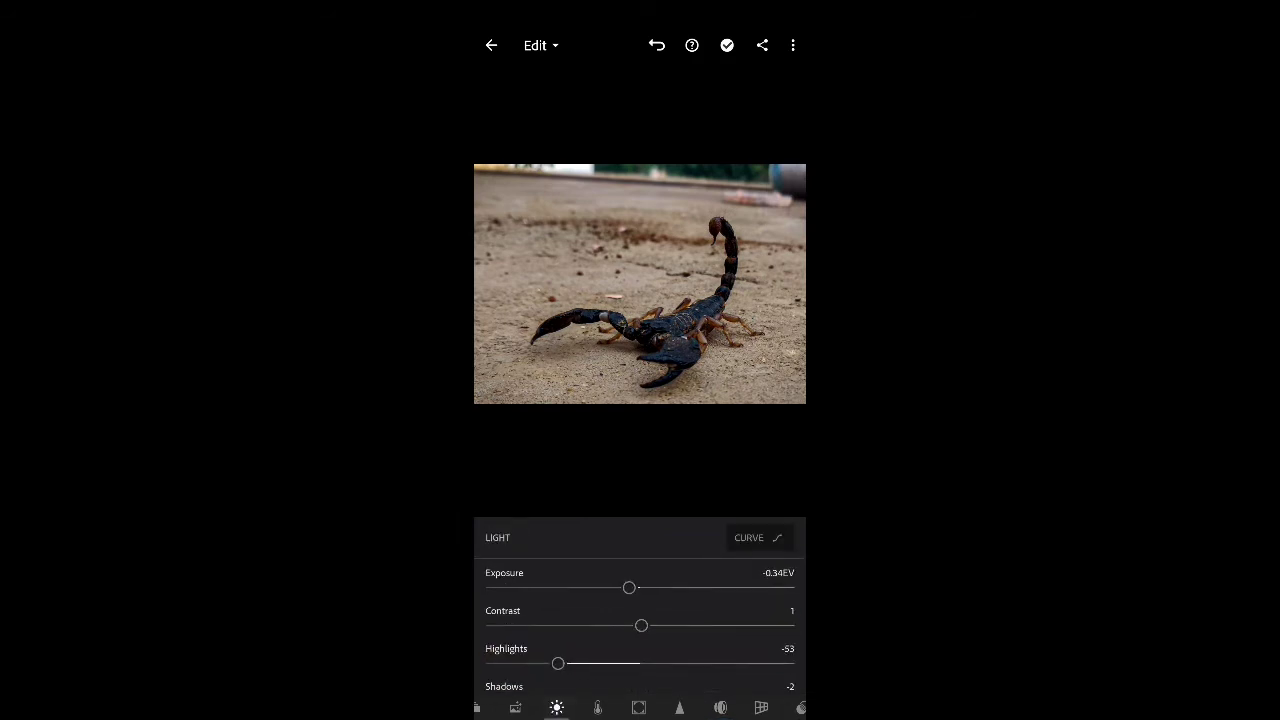
- Add highlight, shadow and midtone points to the white tone curve, forming a gentle S
click(765, 537)
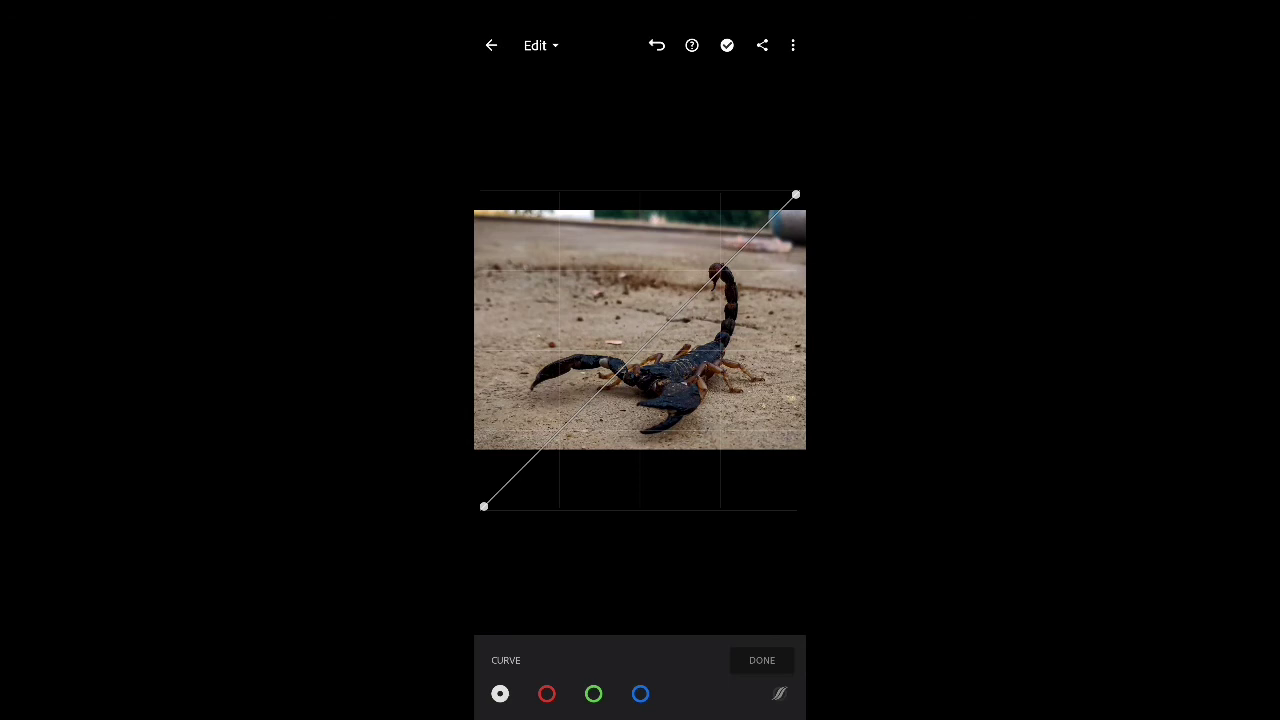
drag(766, 225, 755, 222)
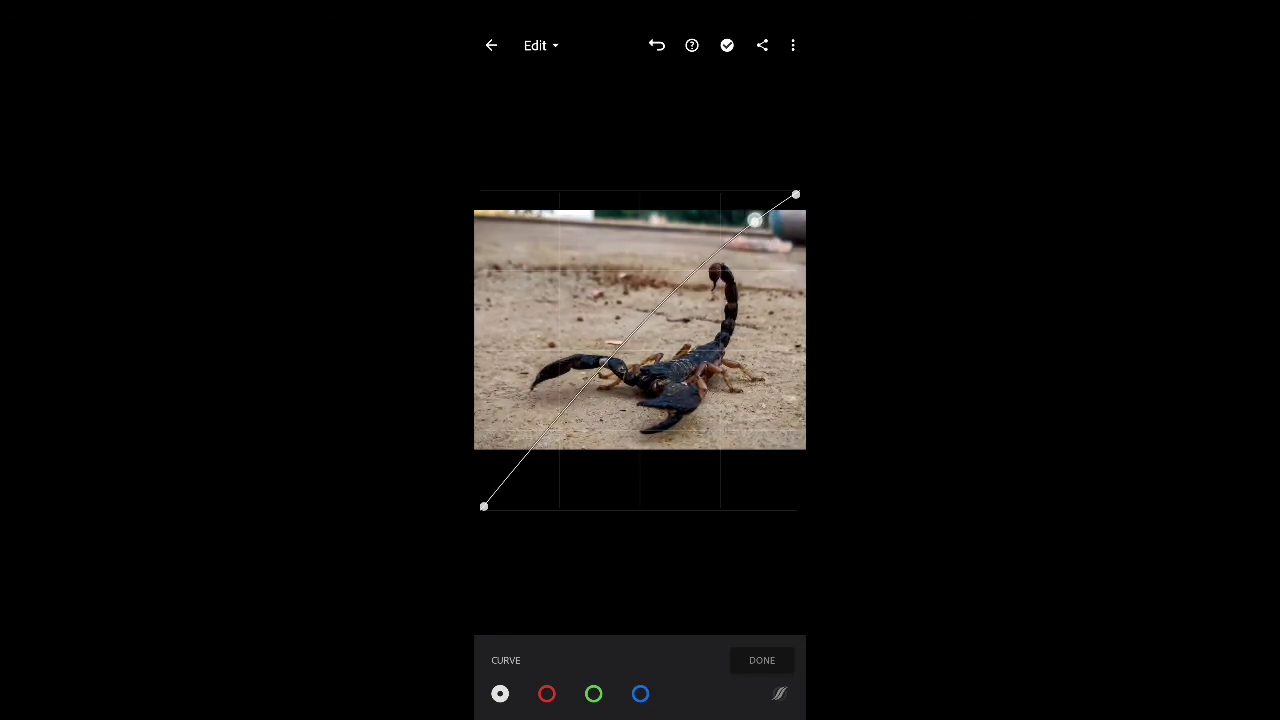
drag(535, 460, 545, 447)
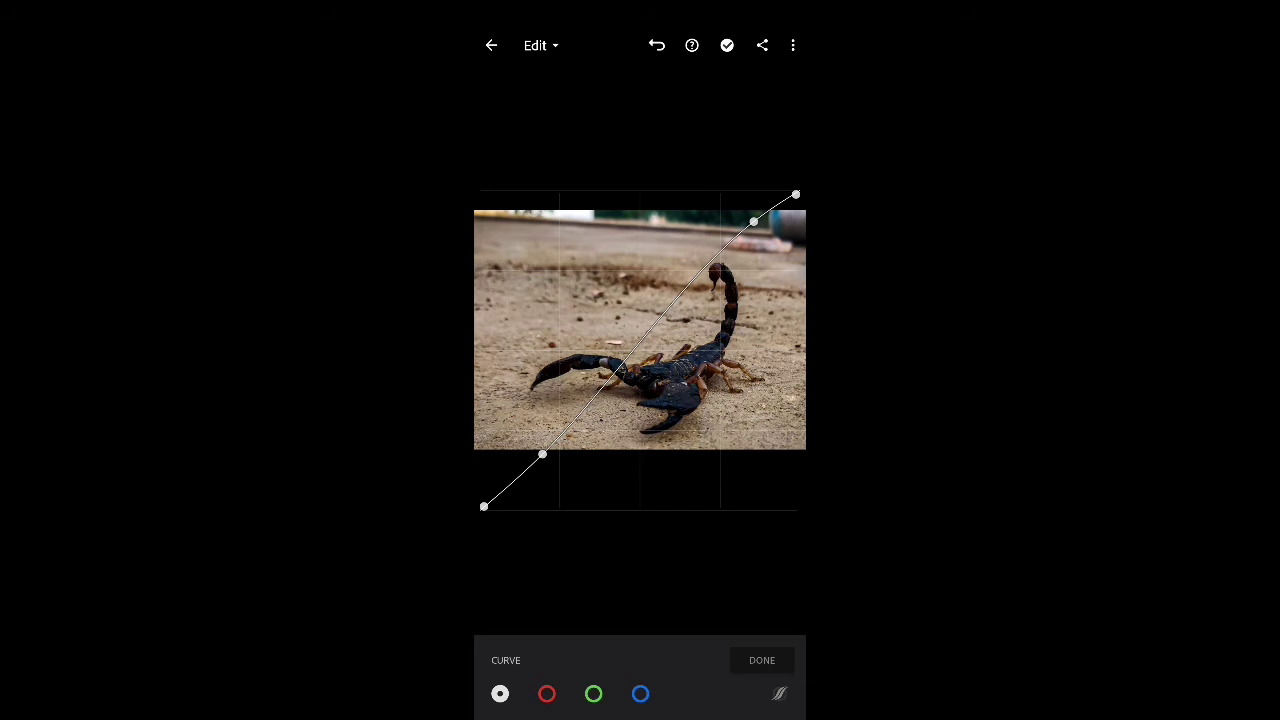
mouse_move(665, 320)
mouse_down()
mouse_move(659, 337)
mouse_move(662, 322)
mouse_move(647, 333)
mouse_up()
- Add a point on the red curve, raise a point on the blue curve, then close the editor
click(546, 693)
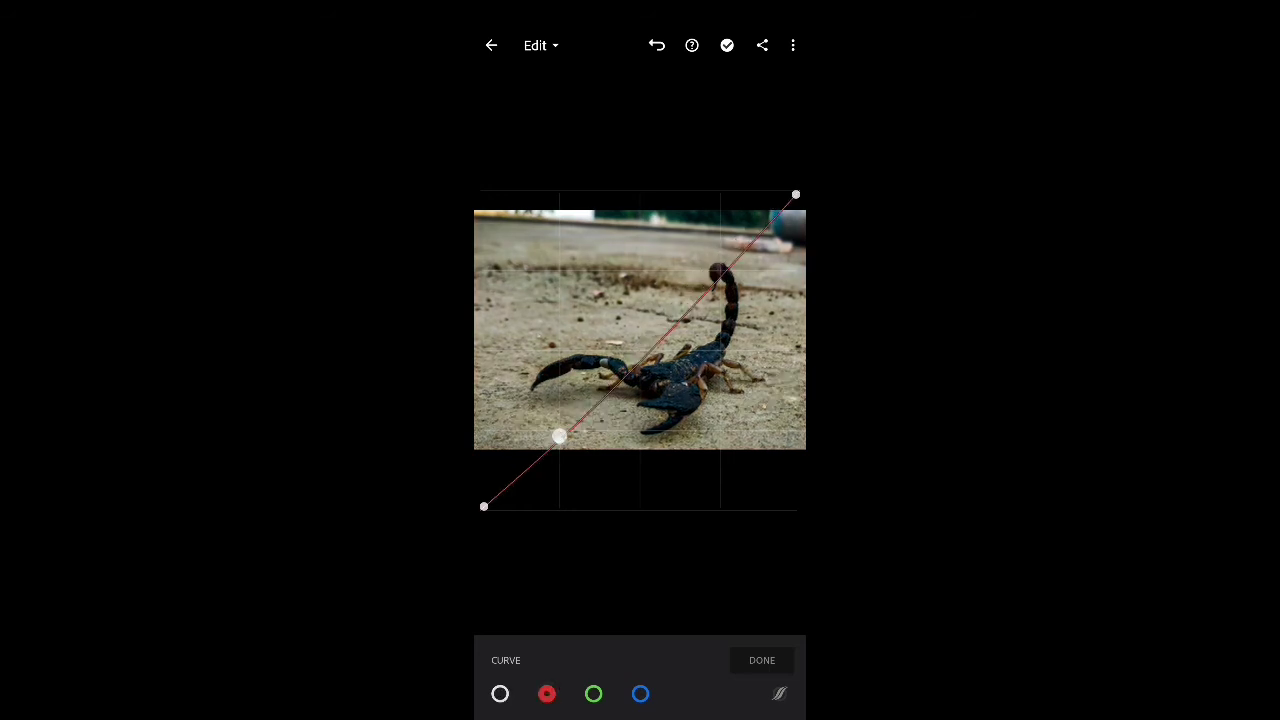
drag(557, 440, 548, 430)
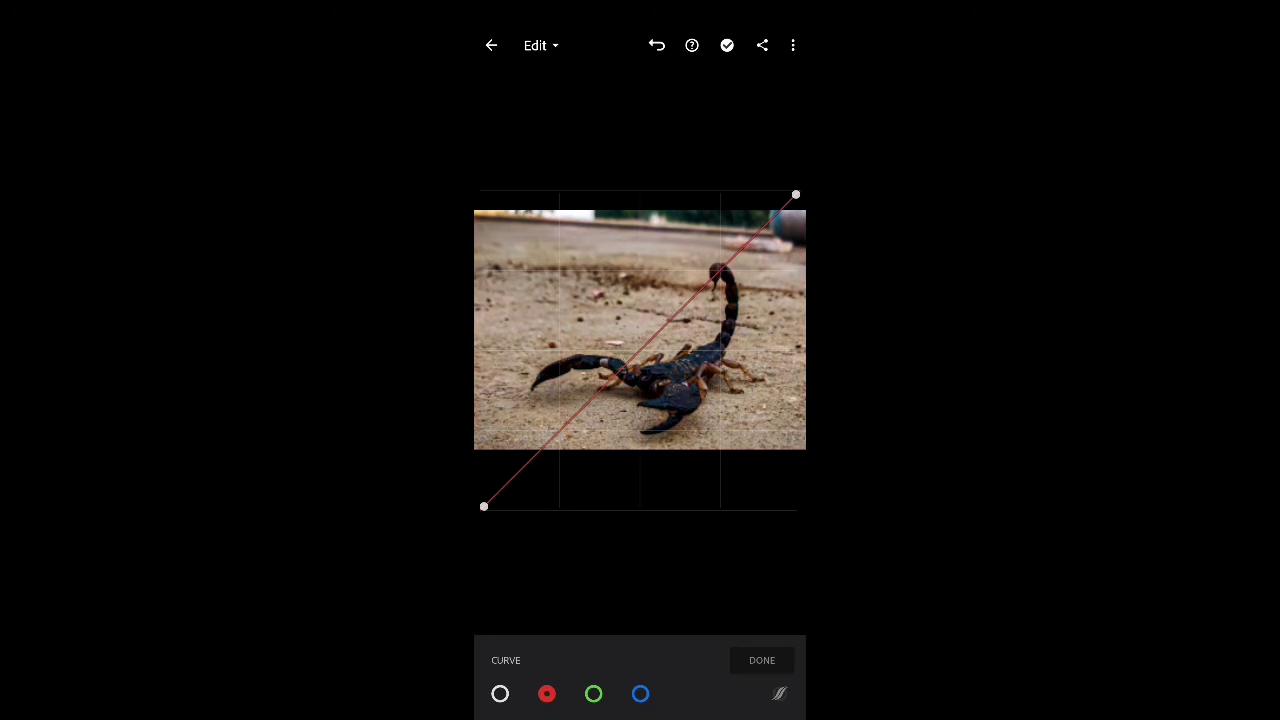
click(640, 693)
drag(557, 440, 548, 430)
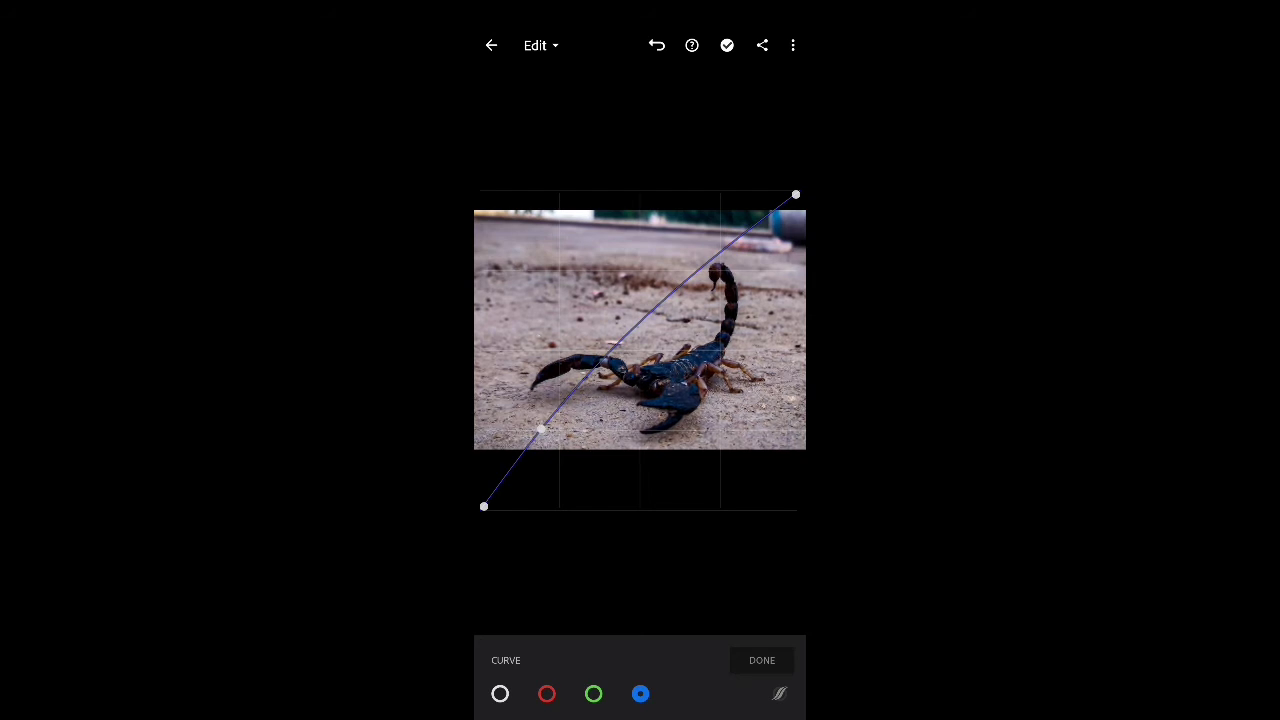
drag(541, 428, 718, 270)
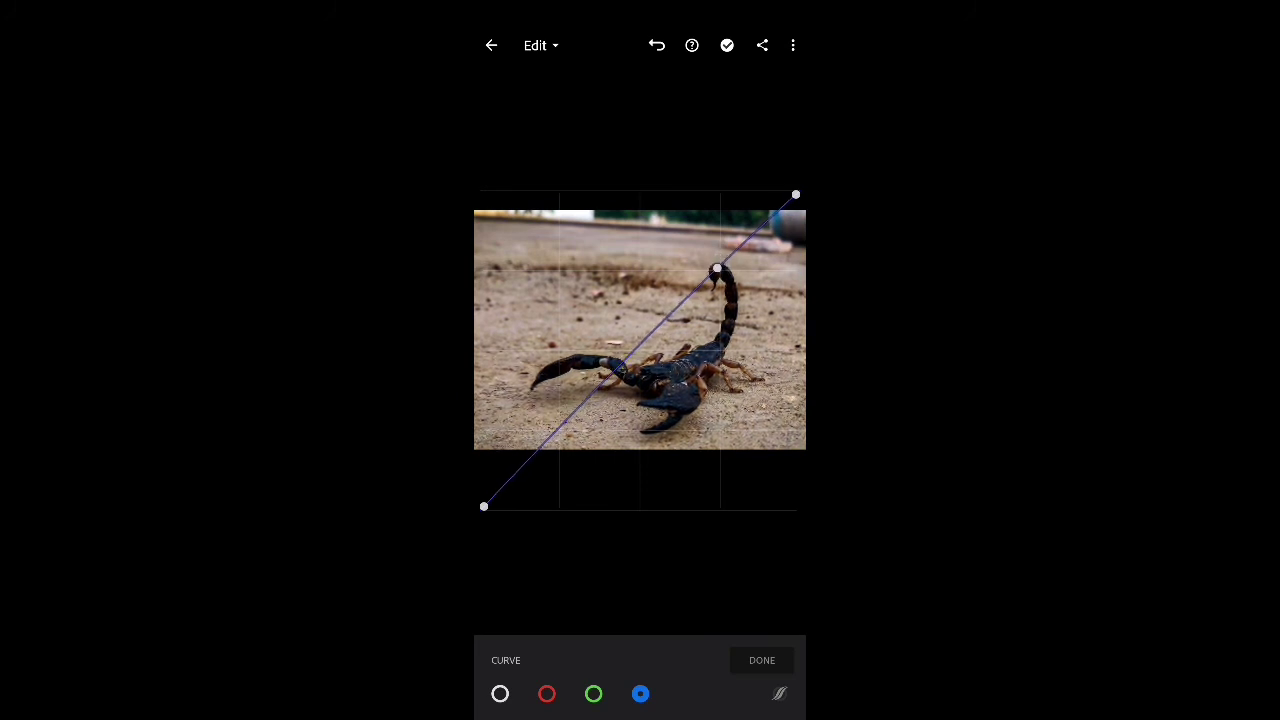
click(762, 660)
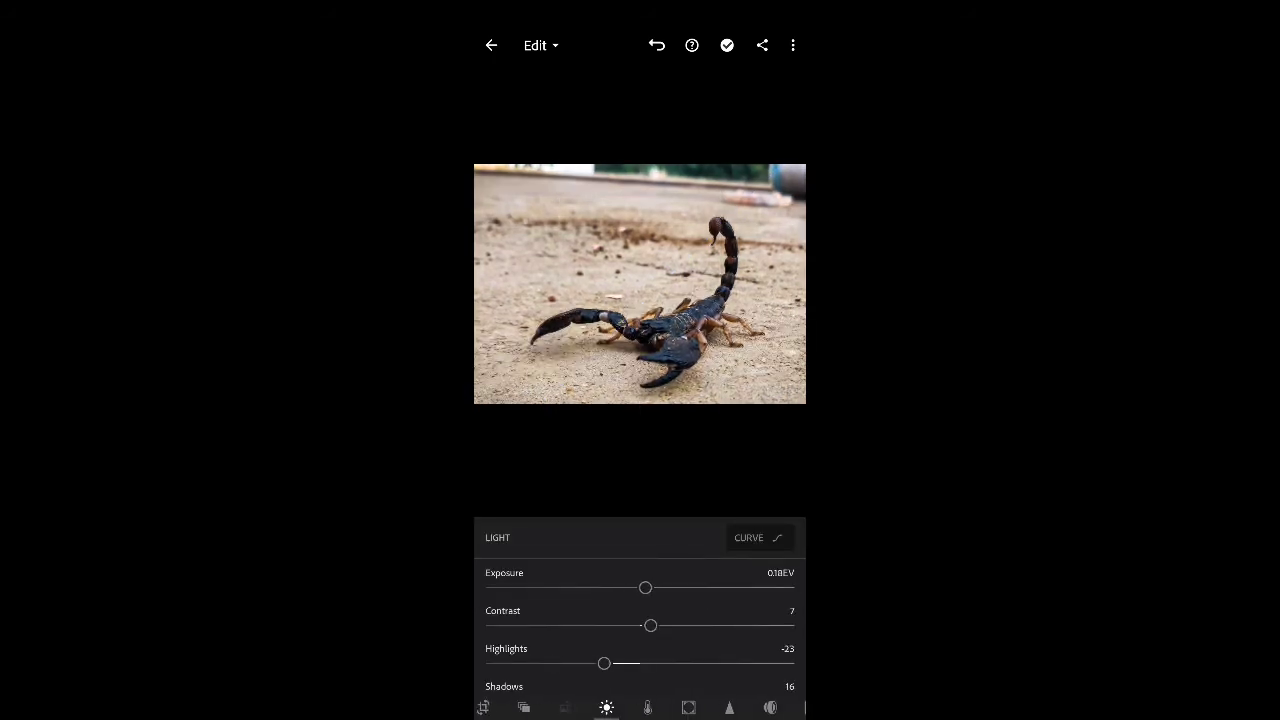
- Apply Auto adjustments and try the Artistic 03 and 05 profiles
click(657, 45)
click(524, 707)
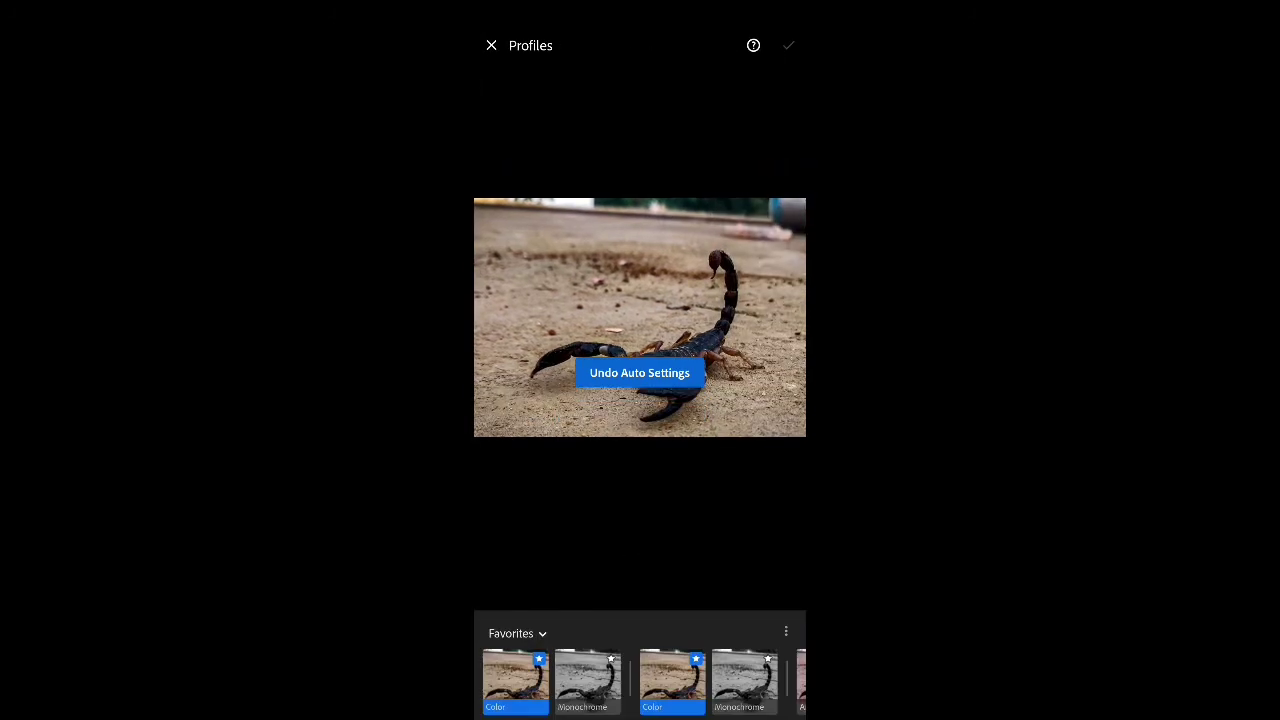
click(618, 685)
drag(760, 680, 490, 680)
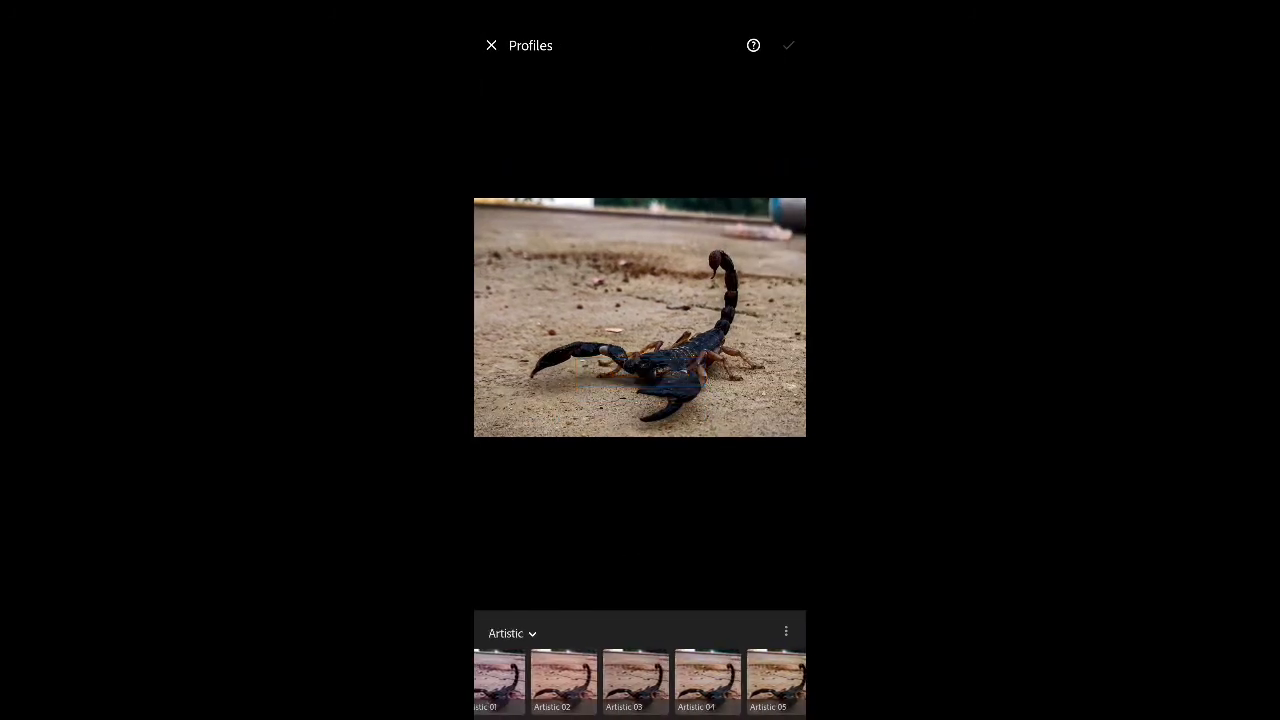
click(635, 680)
drag(760, 680, 620, 680)
click(628, 680)
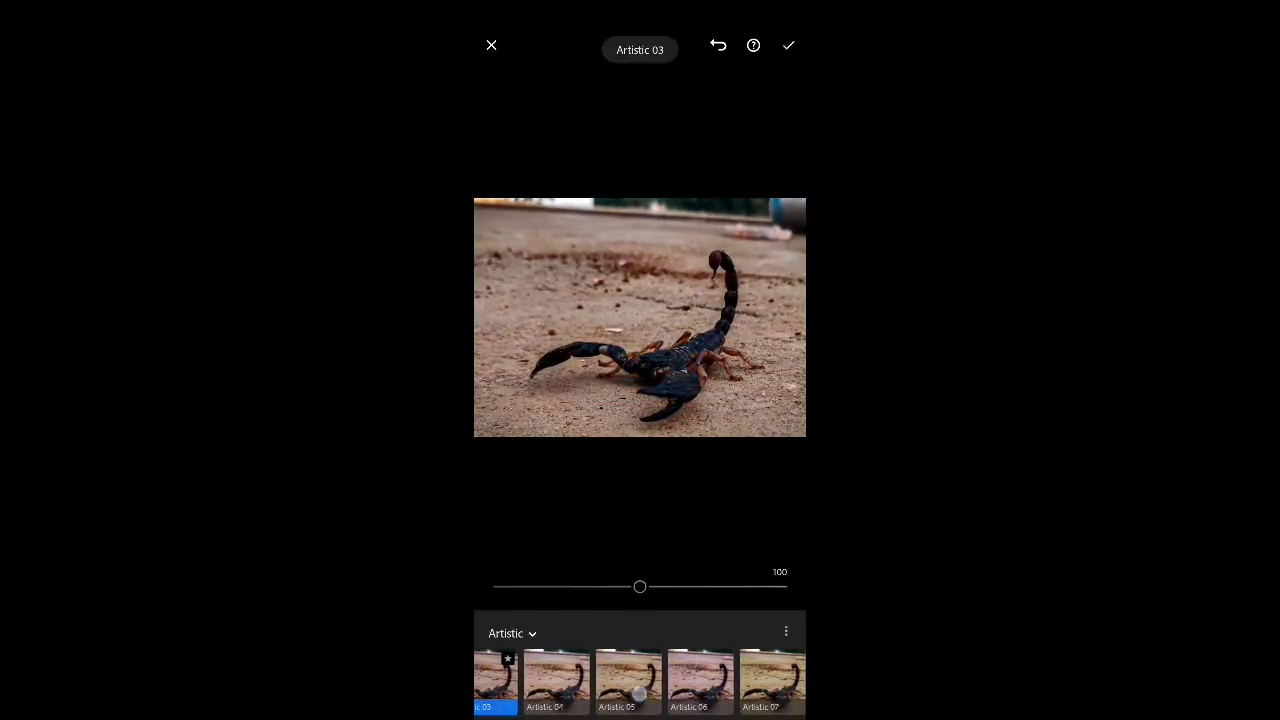
drag(760, 680, 500, 680)
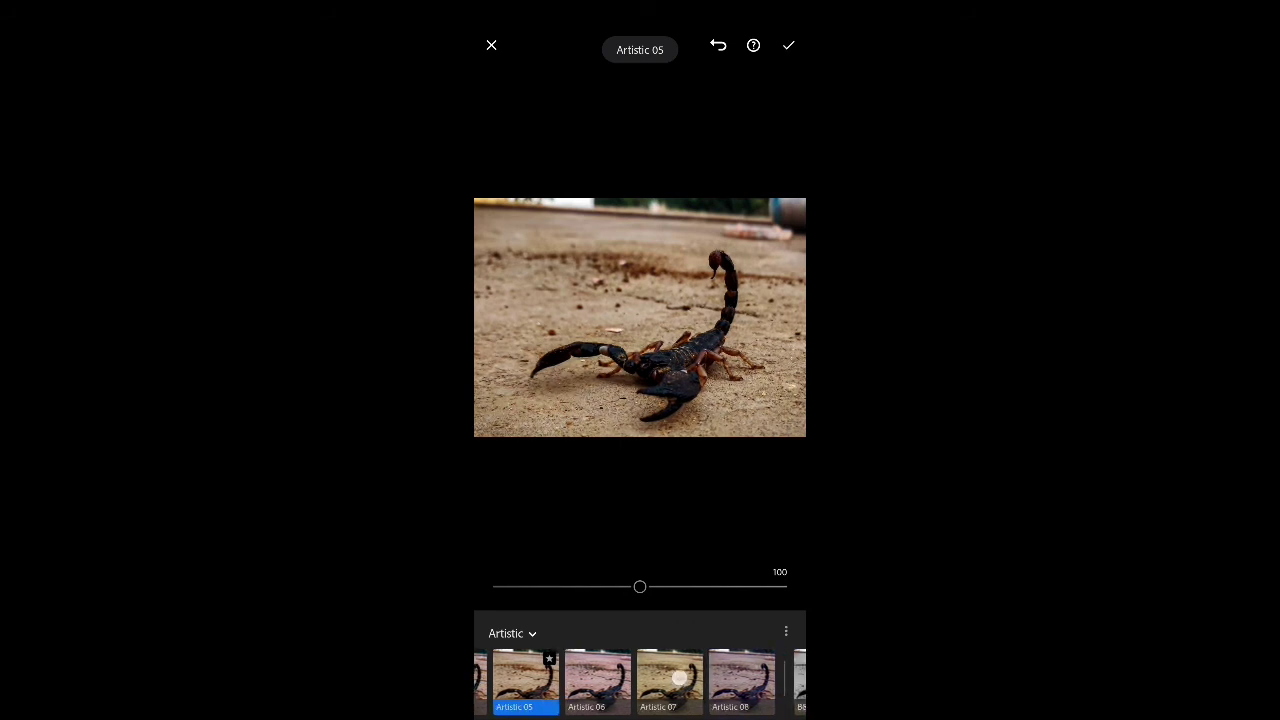
scroll(640, 682, right, 5)
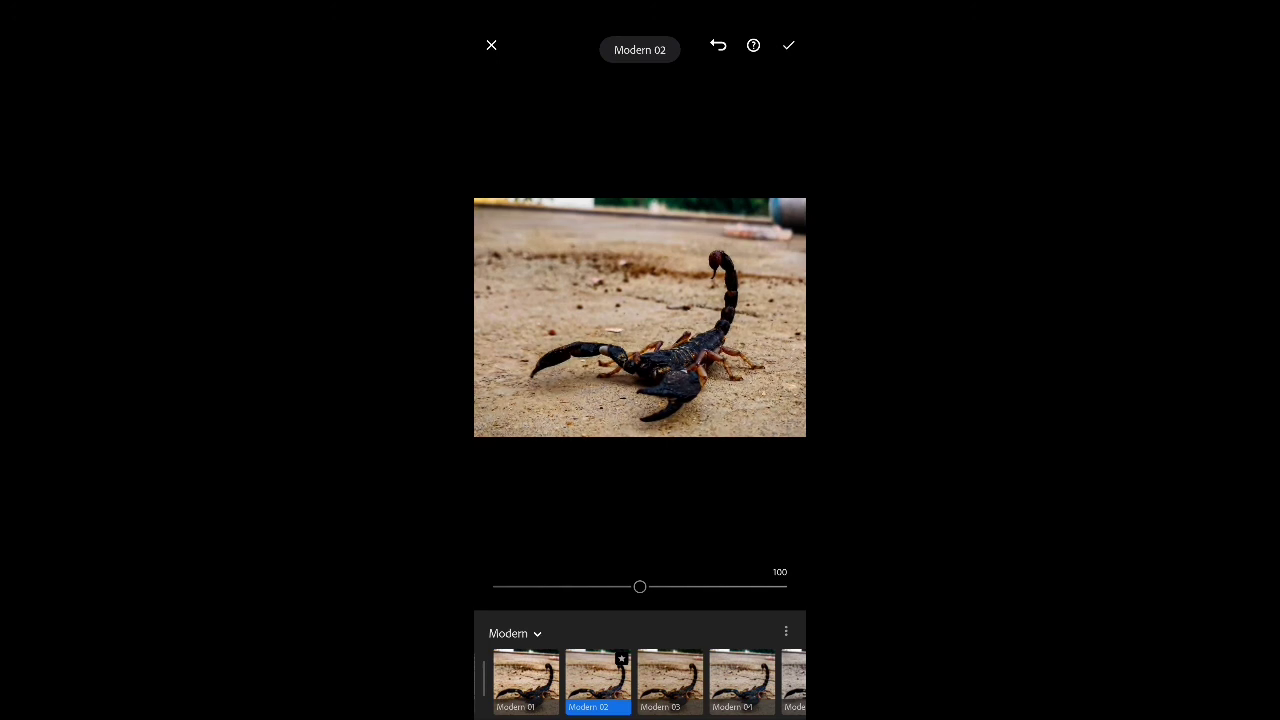
- Try several Modern and Vintage profiles, then apply Vintage 10 at amount 36
click(741, 682)
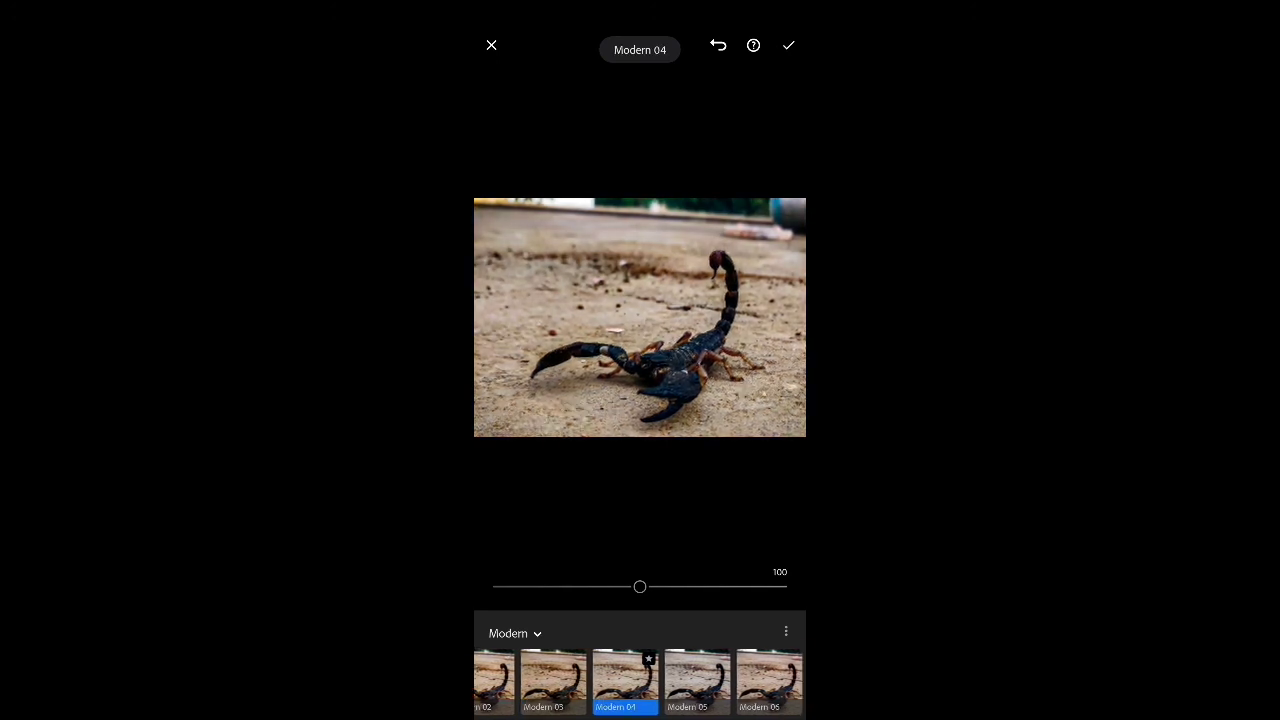
click(658, 682)
click(730, 682)
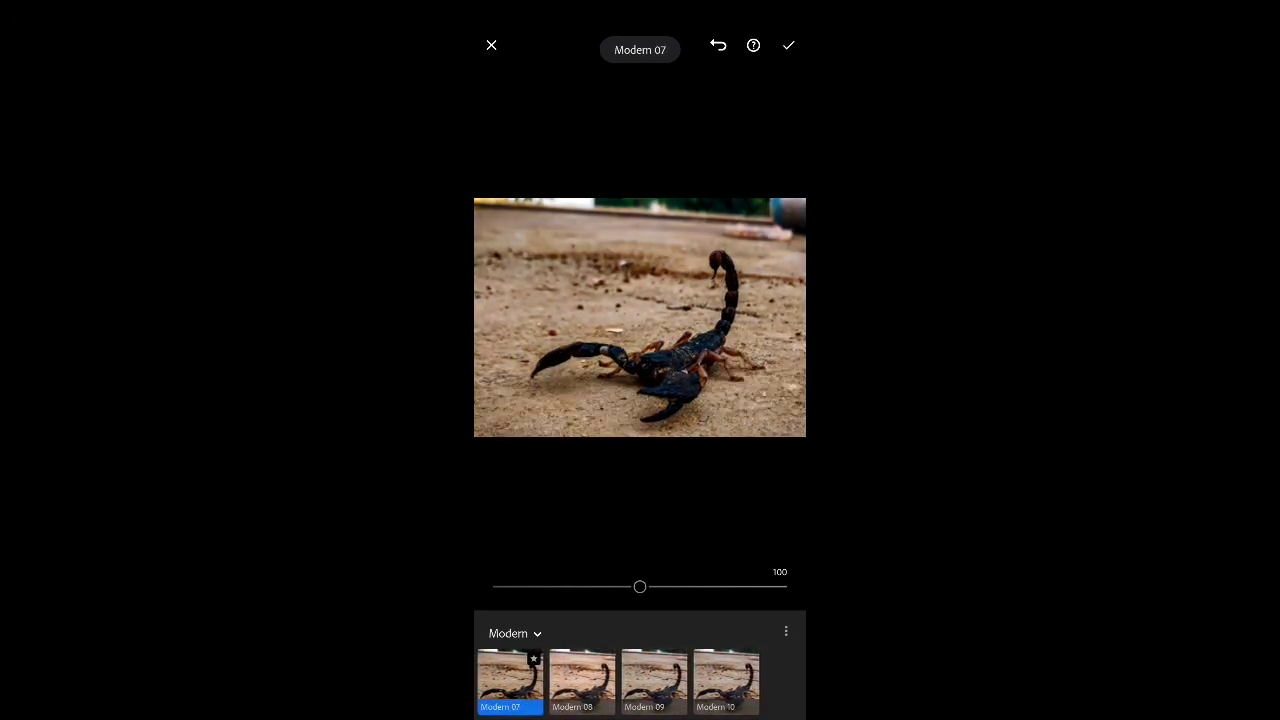
click(586, 682)
click(741, 682)
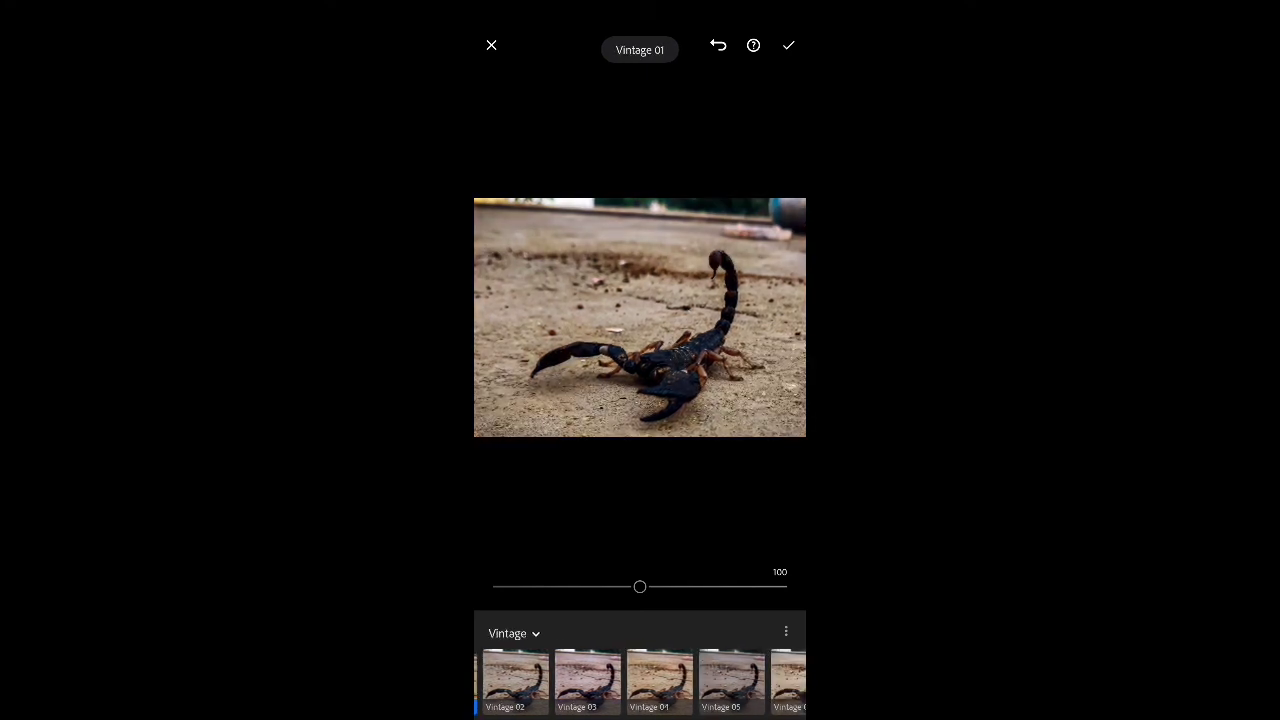
click(658, 682)
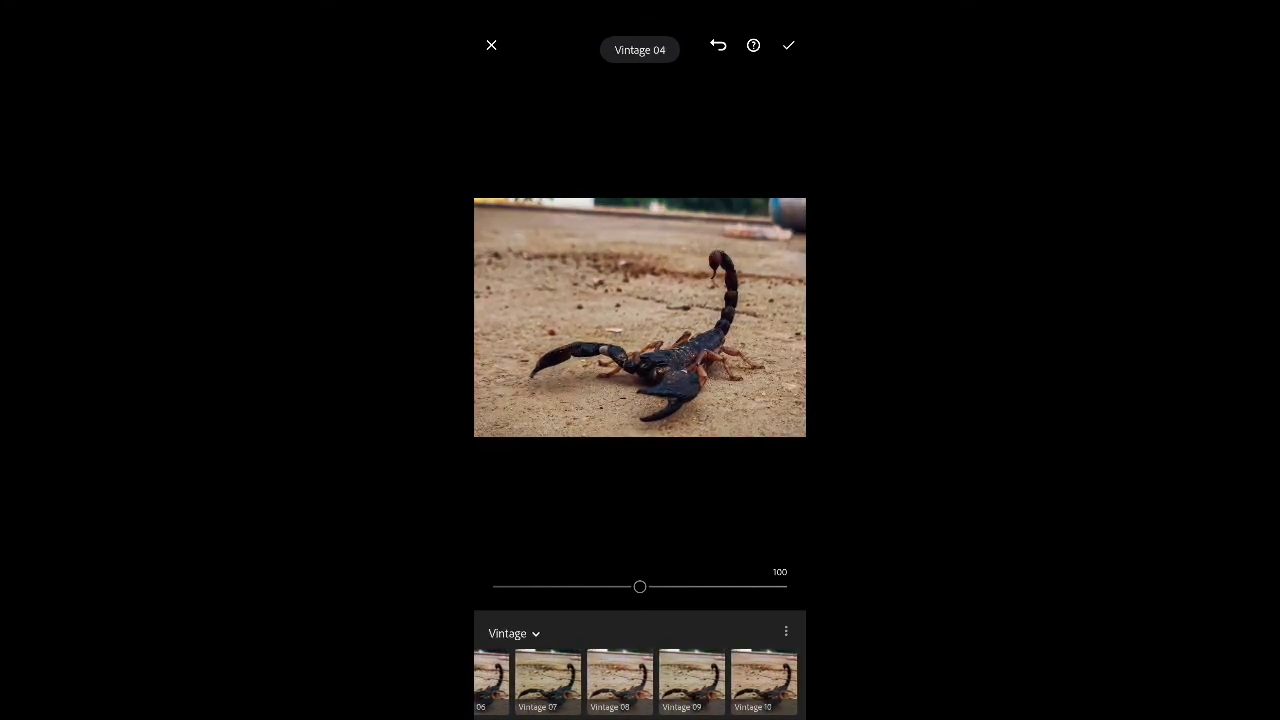
click(764, 682)
drag(643, 589, 505, 588)
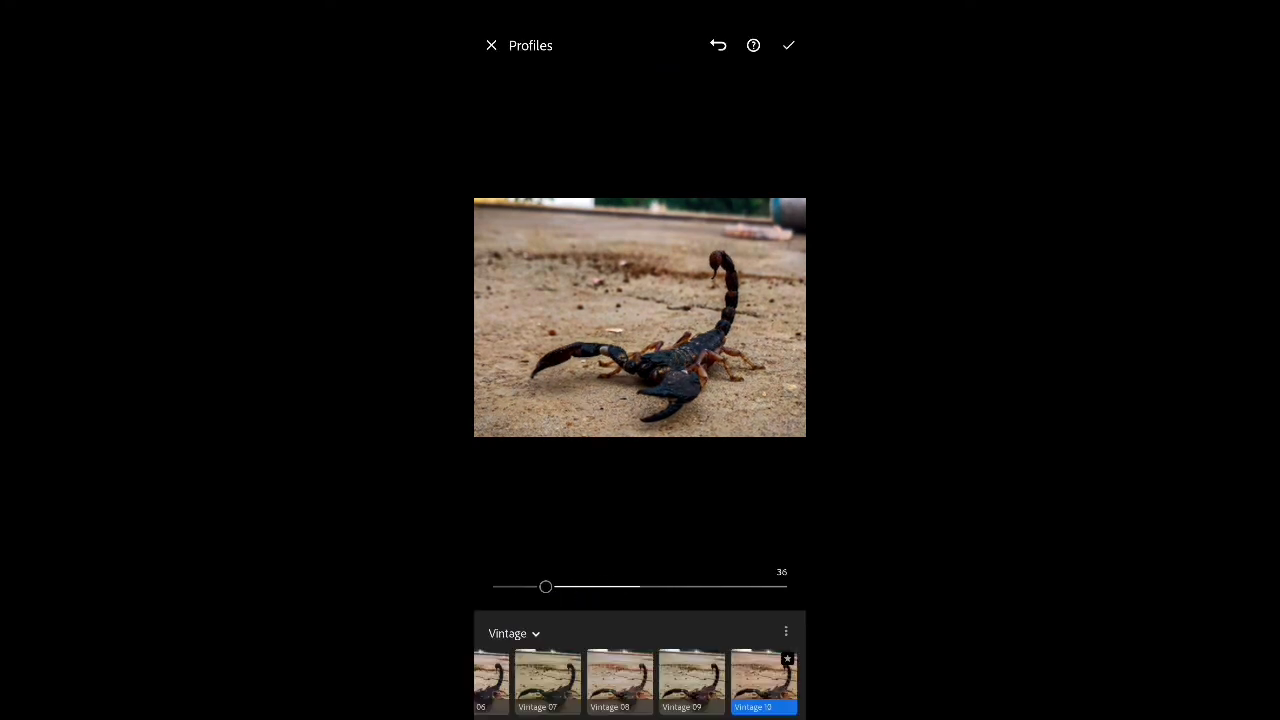
- Accept the profile, then trim the left and right crop edges in around the scorpion
click(790, 45)
click(500, 700)
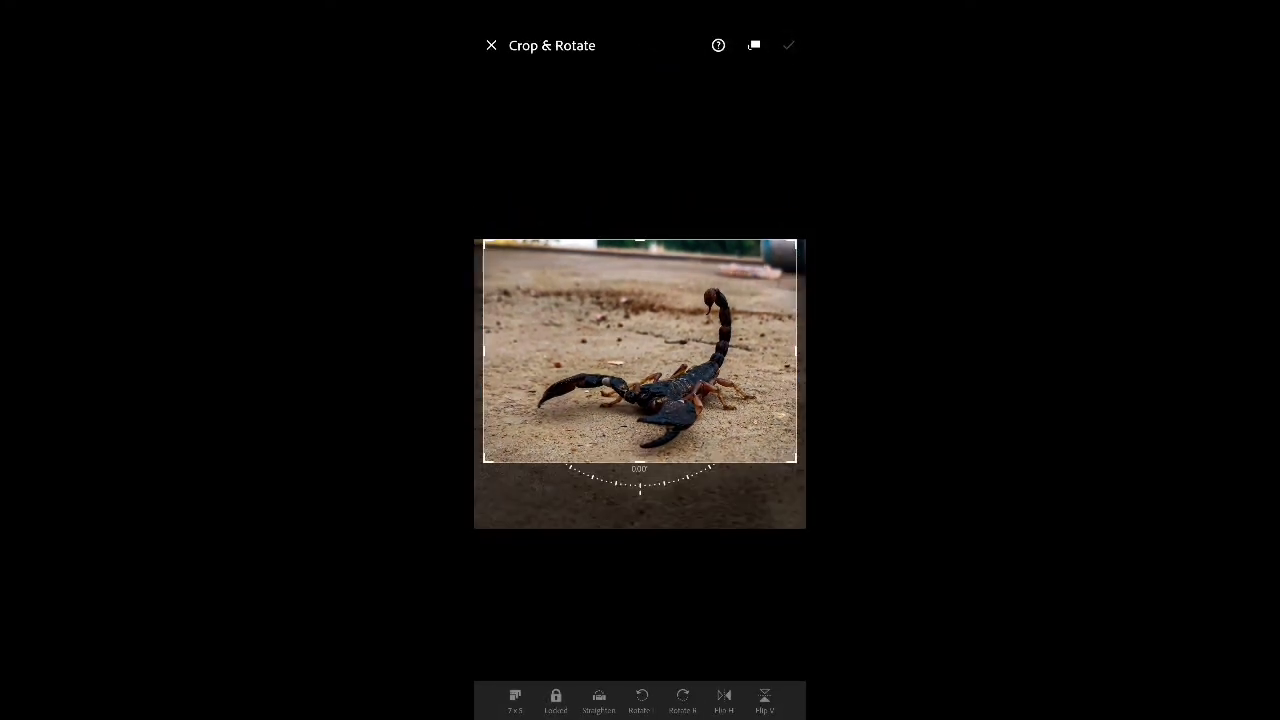
drag(484, 362, 494, 368)
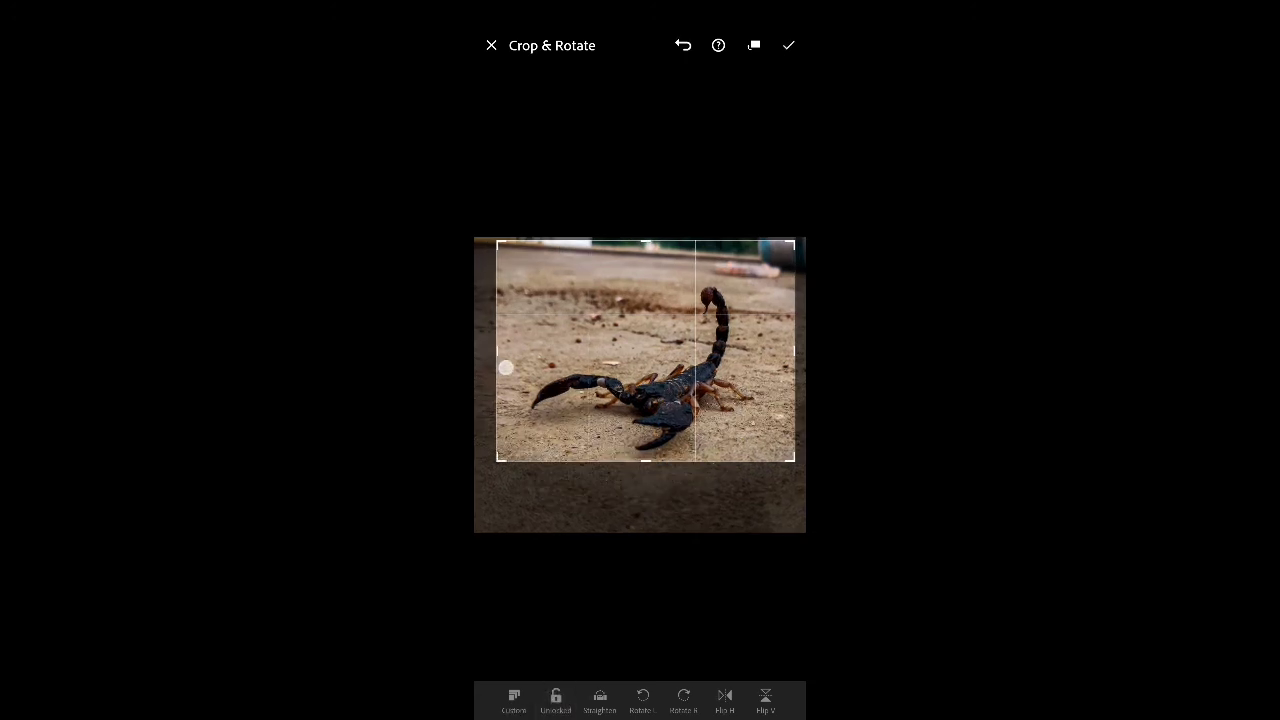
drag(795, 352, 778, 354)
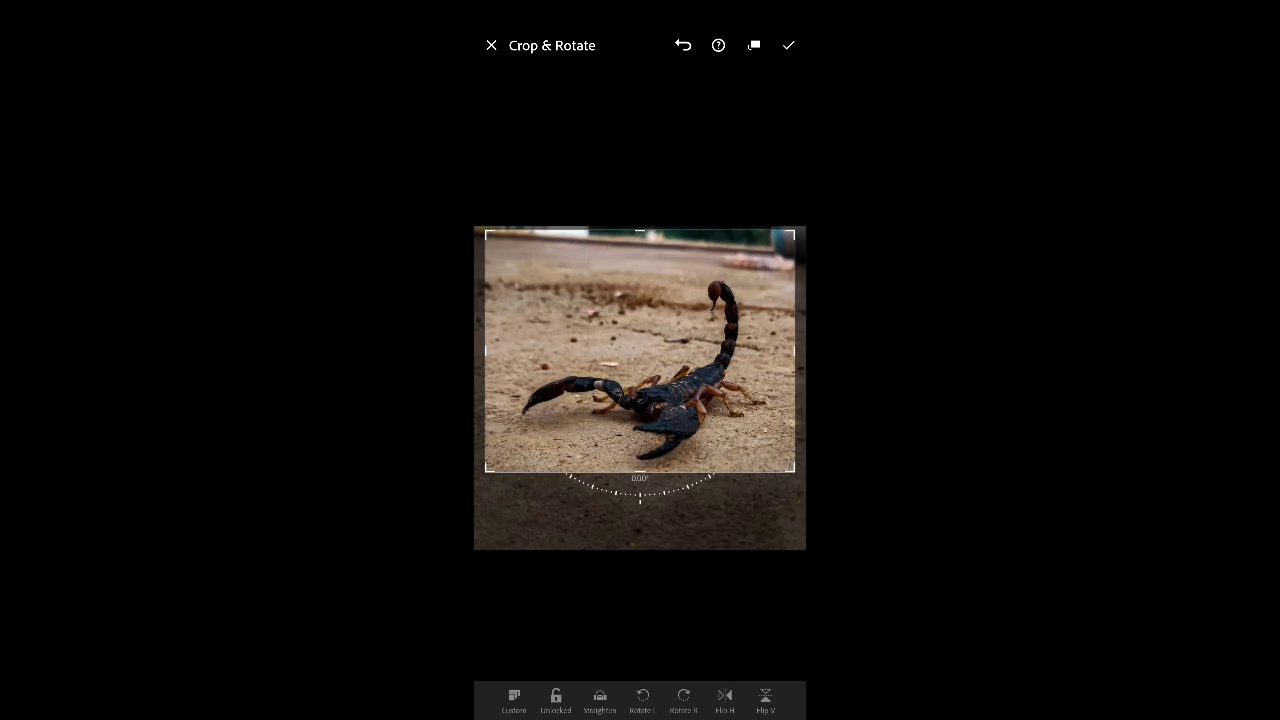
mouse_move(486, 350)
mouse_down()
mouse_move(500, 350)
mouse_move(493, 336)
mouse_up()
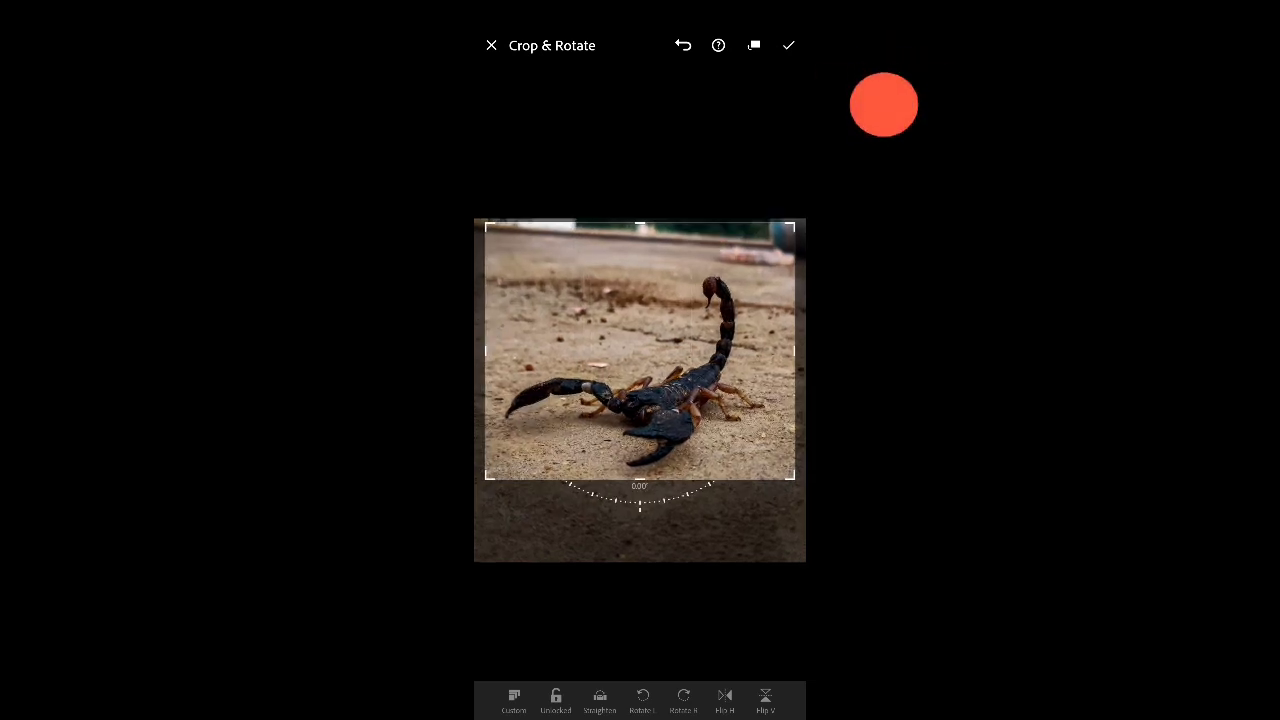